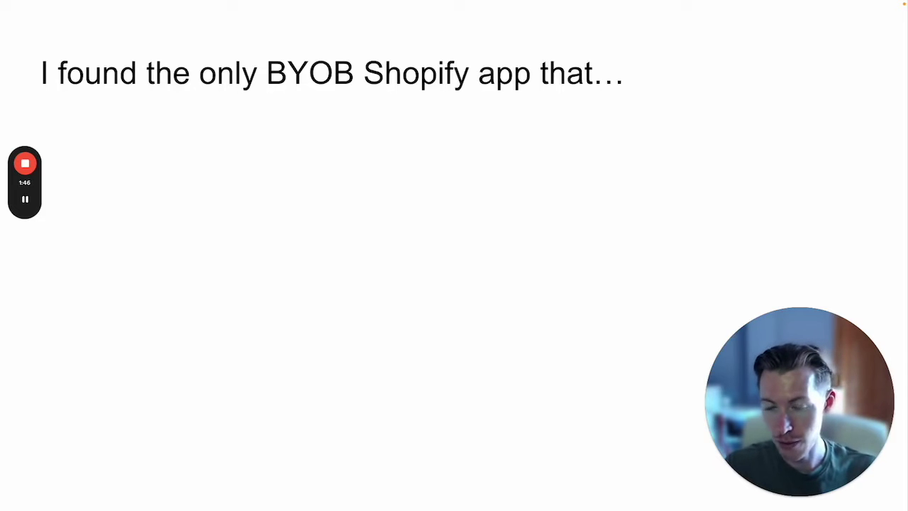
Step: Step through the slides and bullets up to the 'But all the apps I found would…' slide's problem list
key("Right")
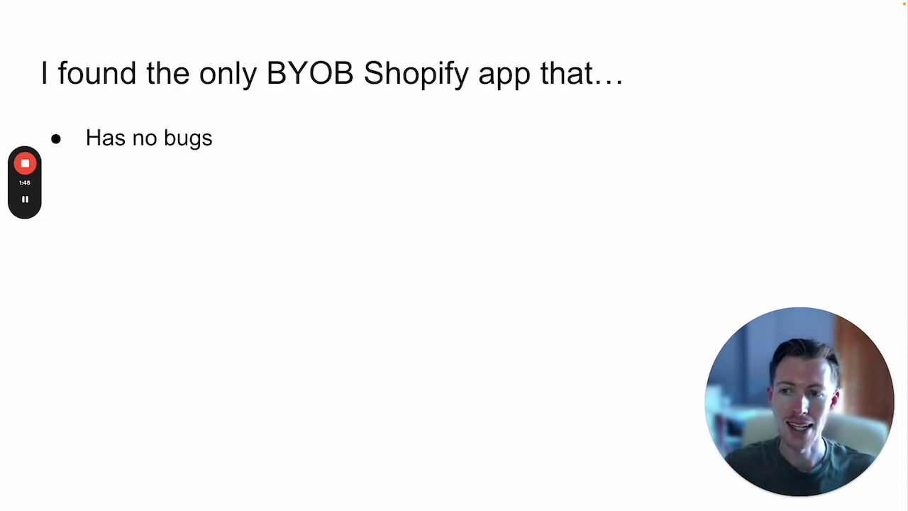
key("Right")
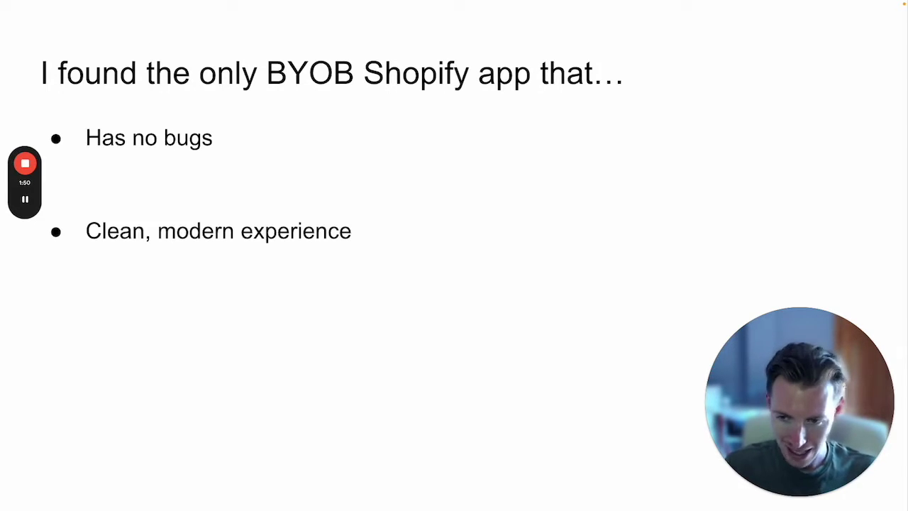
key("Right")
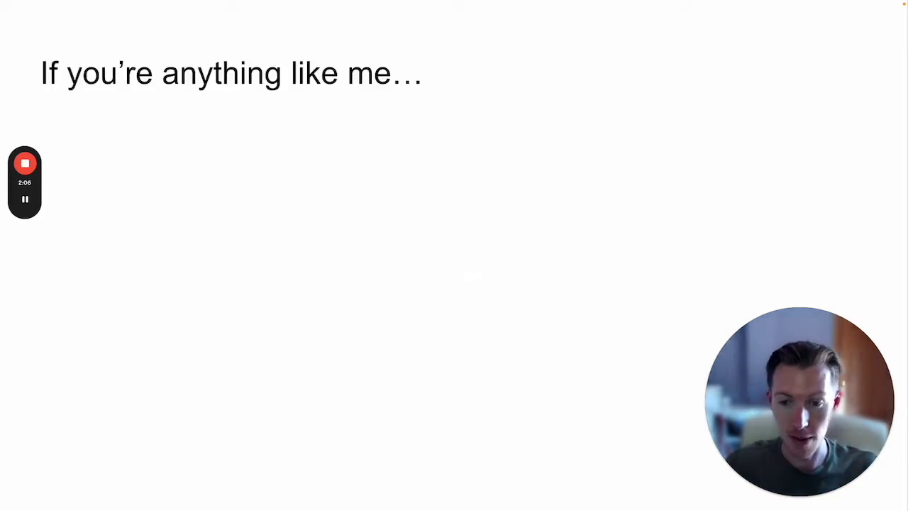
key("Right")
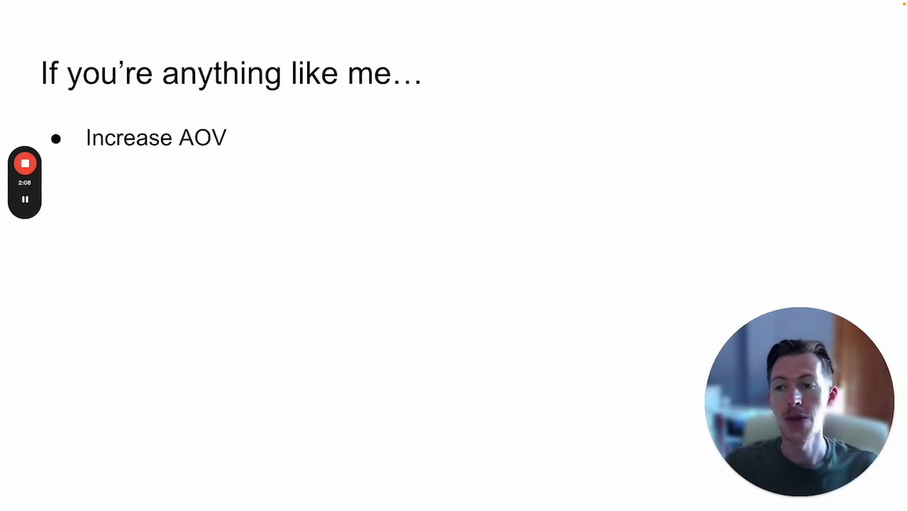
key("Right")
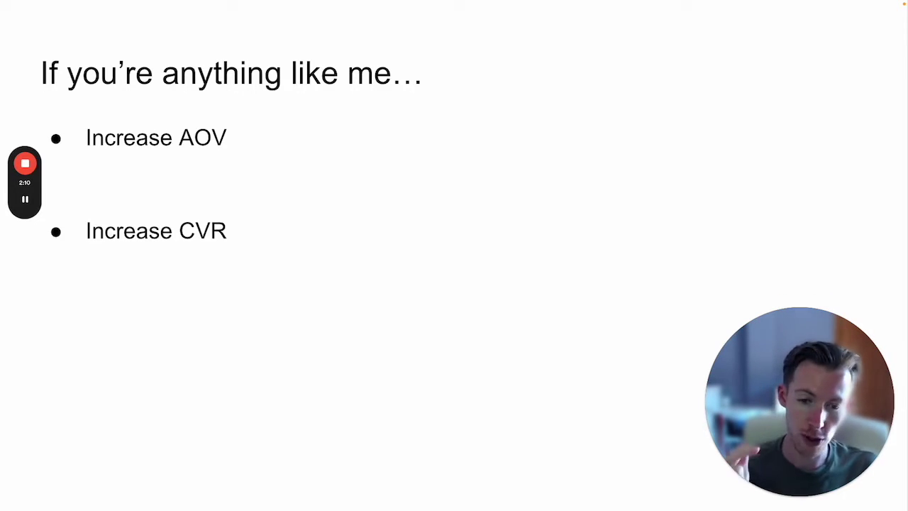
key("Right")
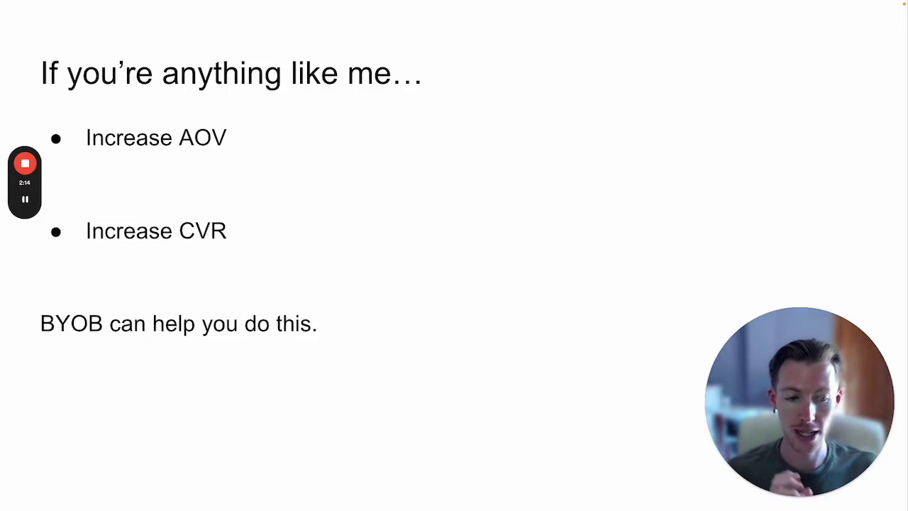
key("Right")
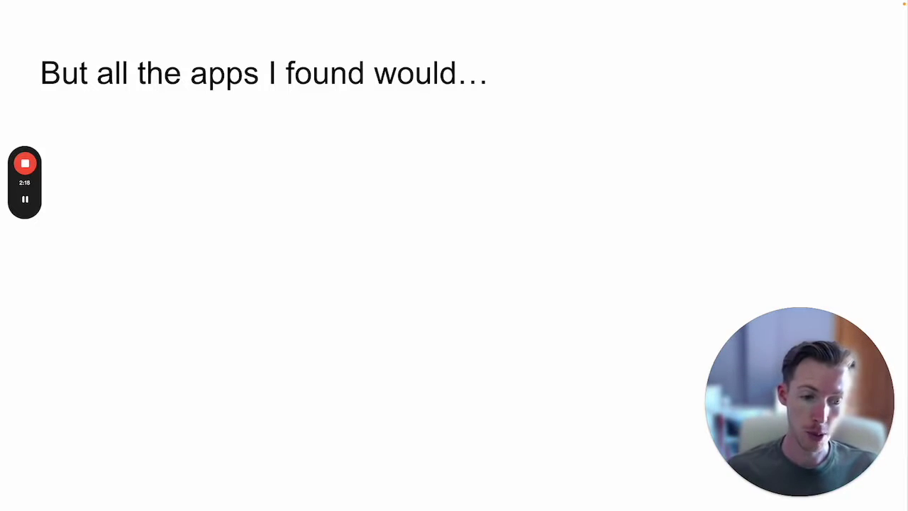
key("Right")
key("Right")
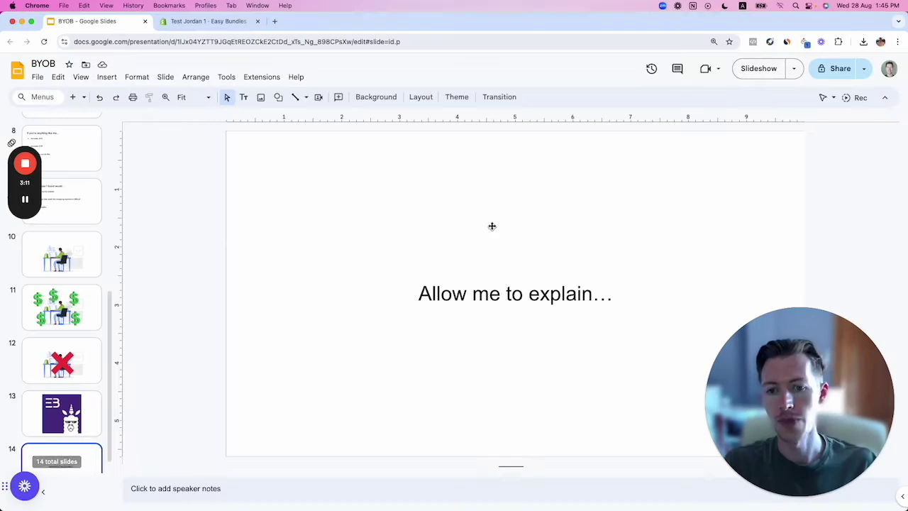
Step: Switch to the browser tab showing the Easy Bundles app in the Shopify admin
left_click(223, 20)
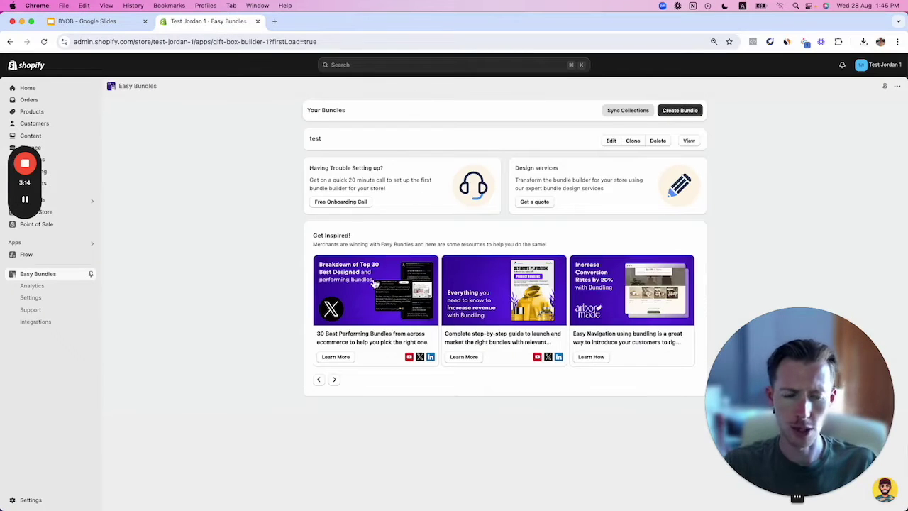
Step: Create a new bundle named 'BYOB' and start adding its first step
left_click_drag(808, 388, 130, 429)
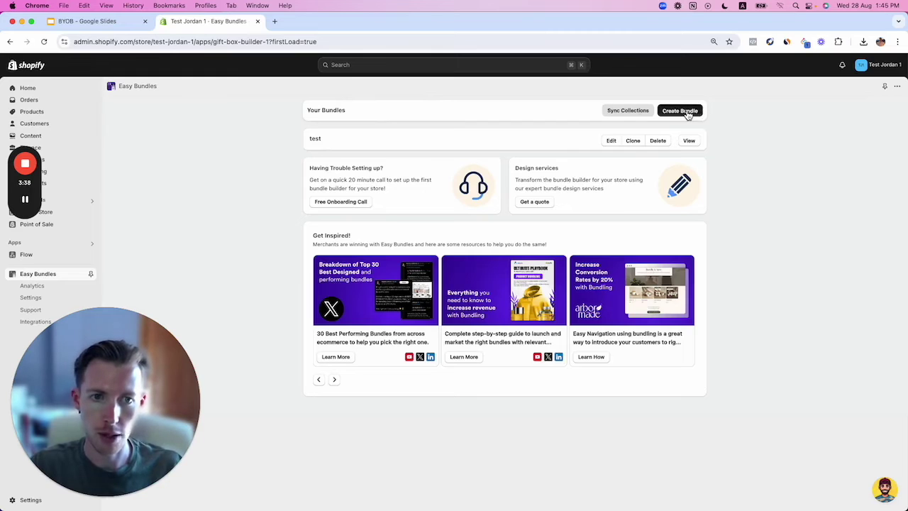
left_click(666, 115)
left_click(450, 301)
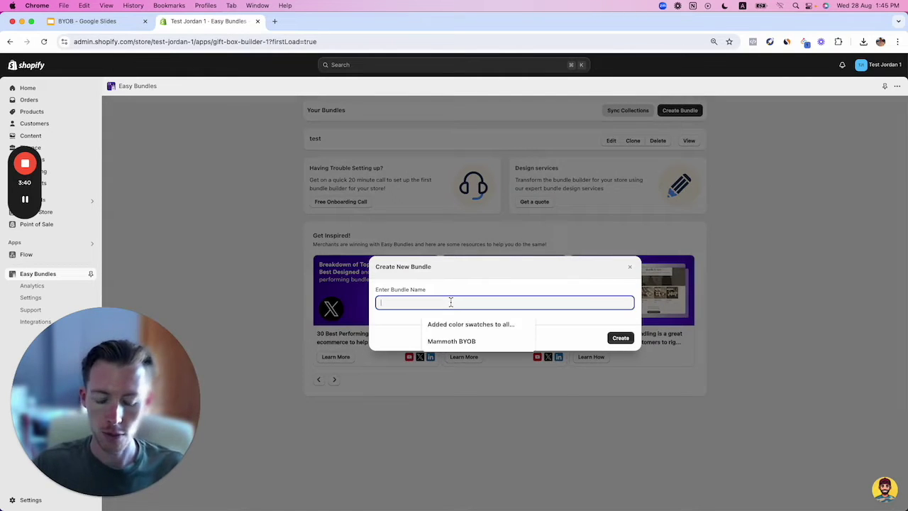
type("BYOB")
left_click(621, 338)
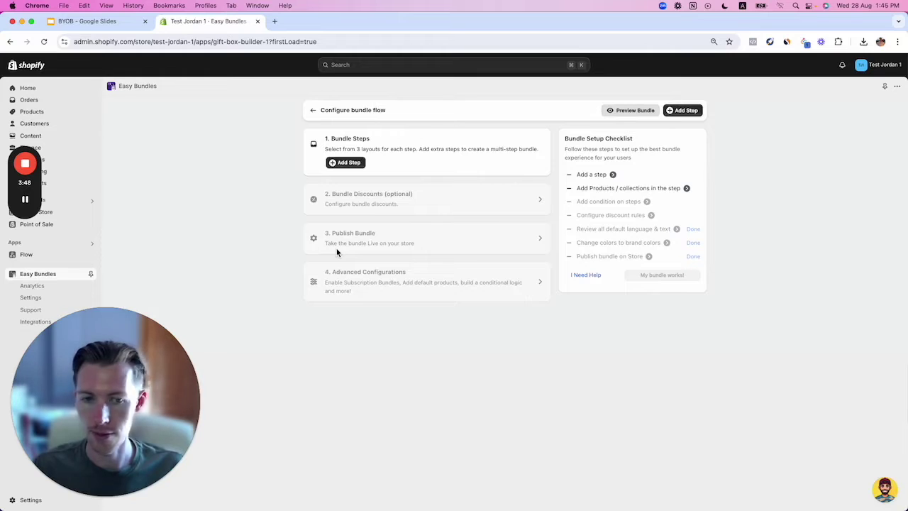
left_click(348, 163)
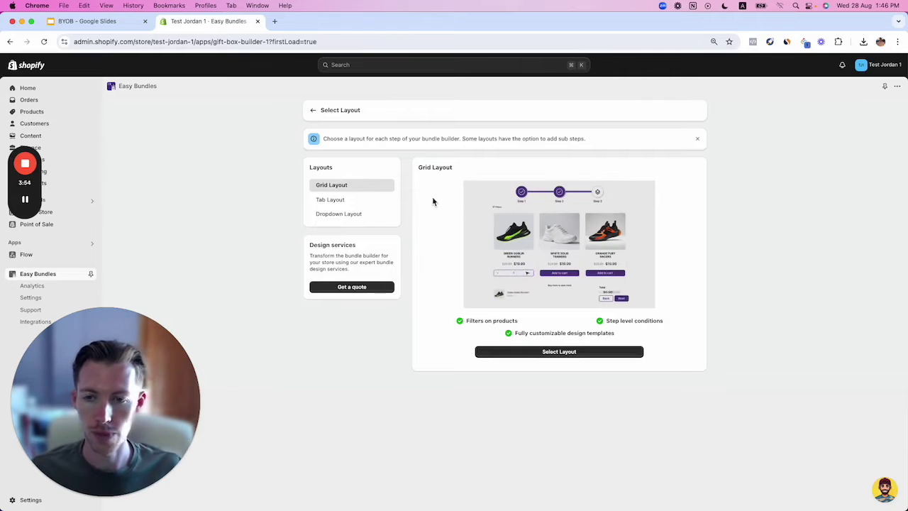
Step: Compare the Tab, Dropdown and Grid layouts and choose Grid Layout for the step
left_click(346, 201)
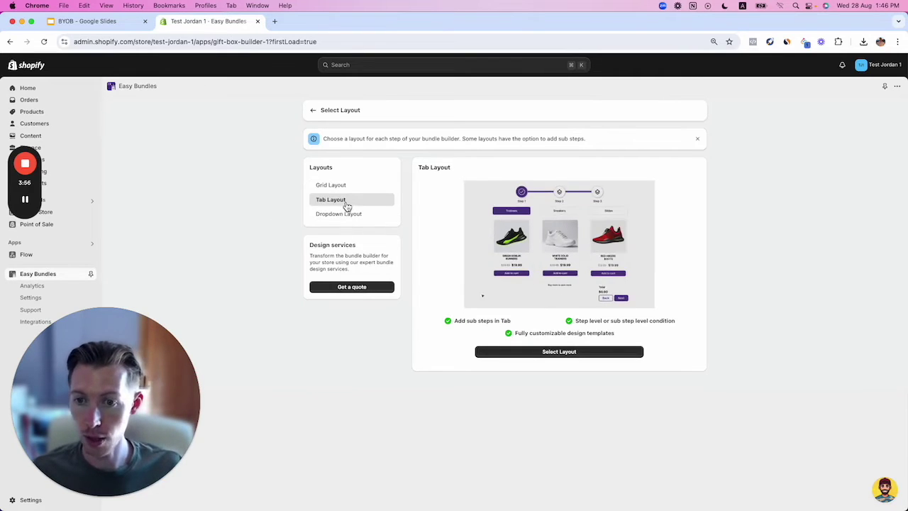
left_click(348, 219)
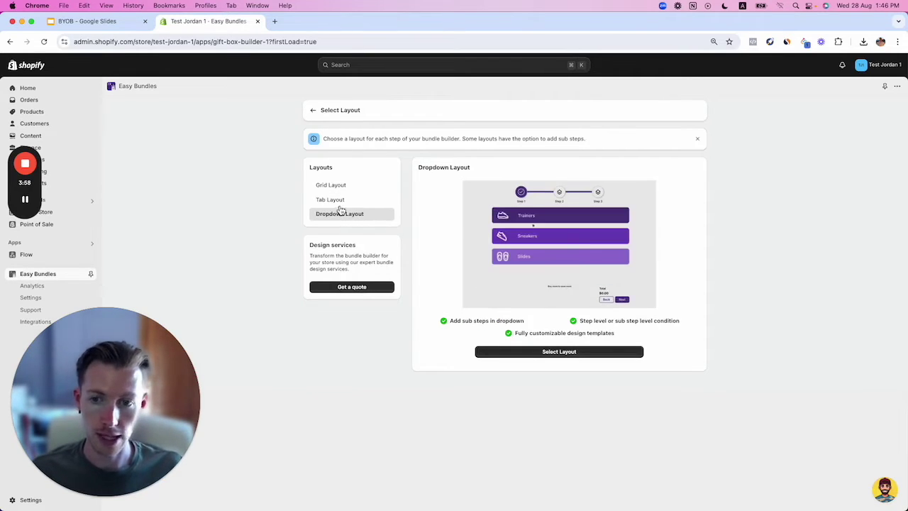
left_click(341, 204)
left_click(342, 188)
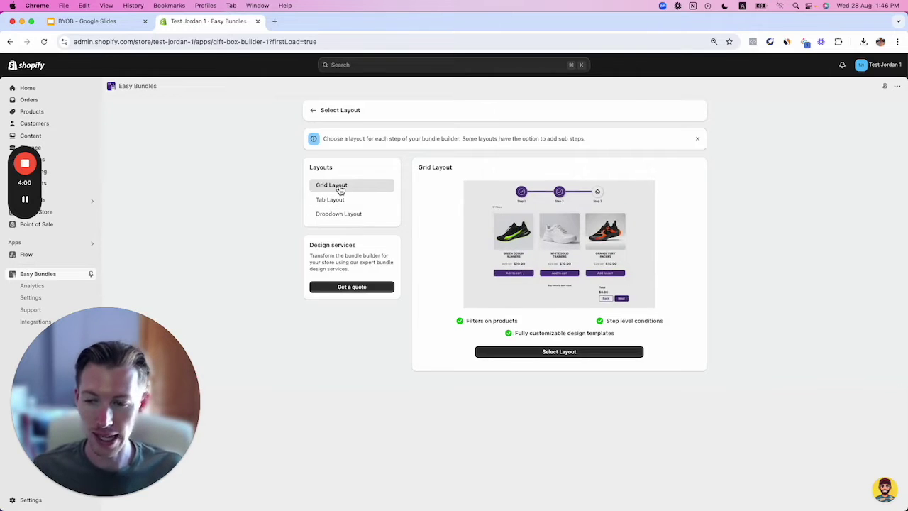
left_click(563, 357)
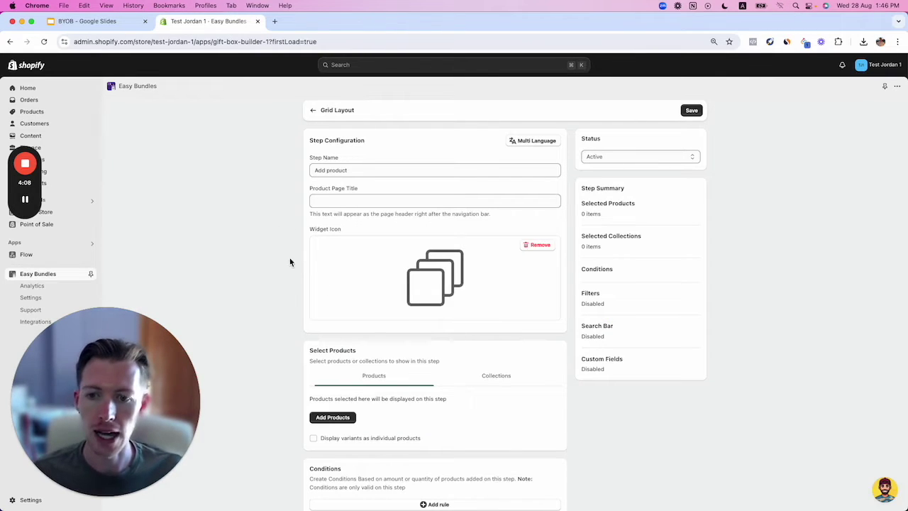
Step: Review the Step Name and Product Page Title fields, leaving their defaults unchanged
scroll(266, 306, "down", 2)
scroll(320, 285, "up", 1)
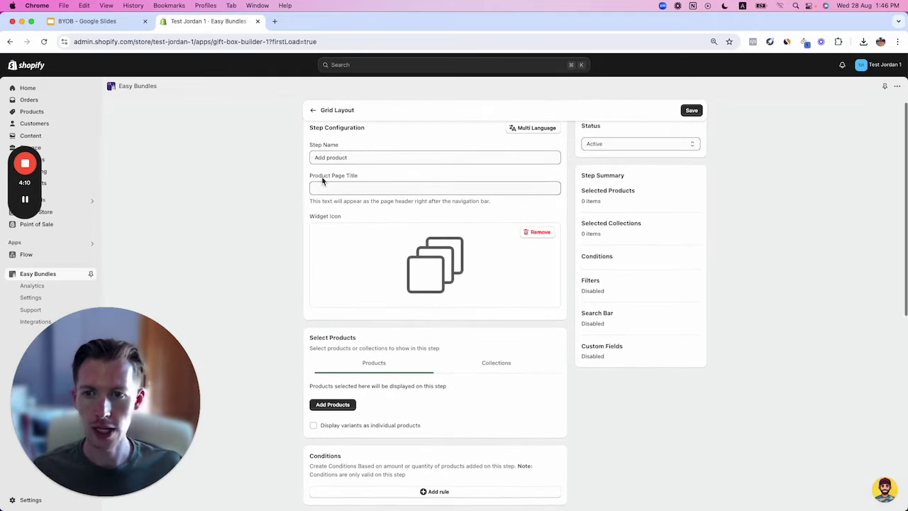
left_click(321, 157)
left_click_drag(316, 157, 373, 158)
left_click(271, 163)
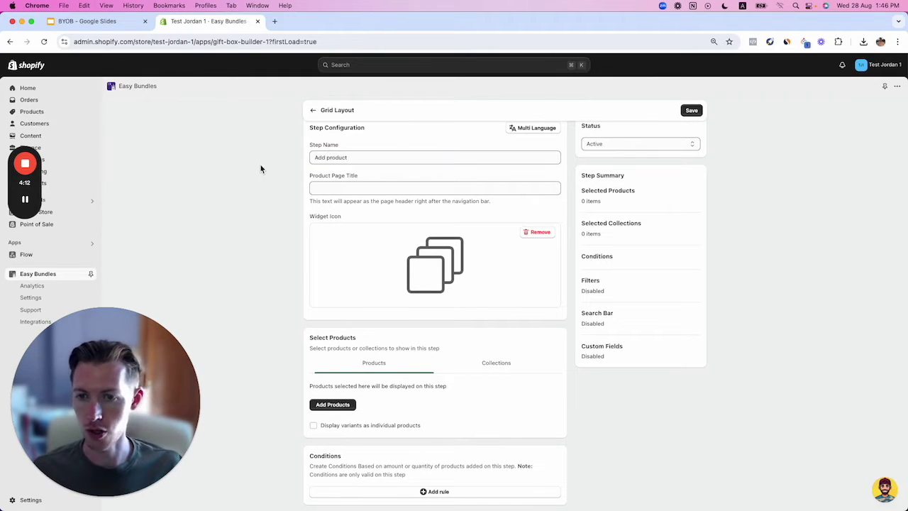
left_click(320, 186)
left_click(278, 208)
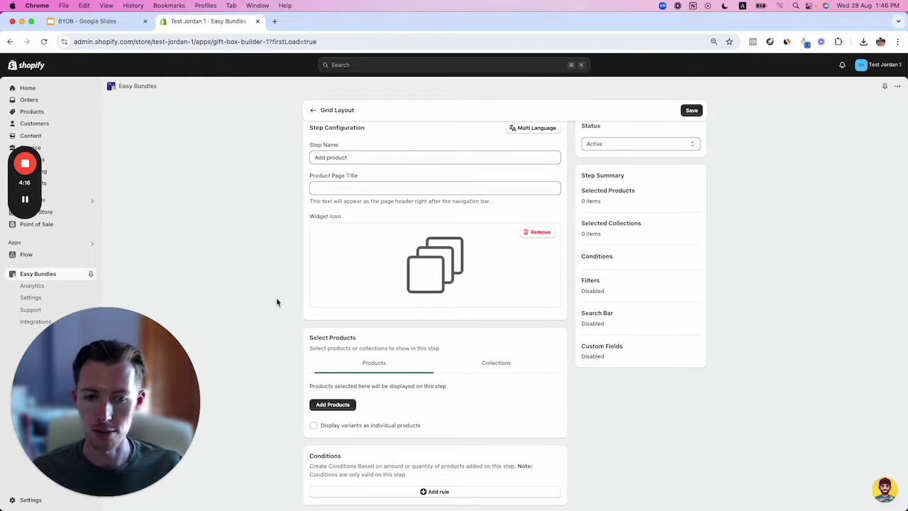
scroll(282, 325, "down", 3)
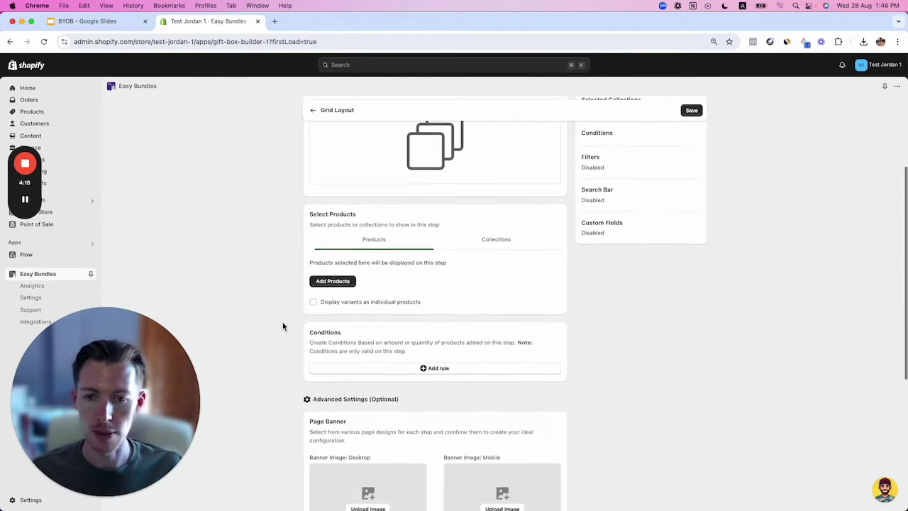
scroll(349, 245, "up", 1)
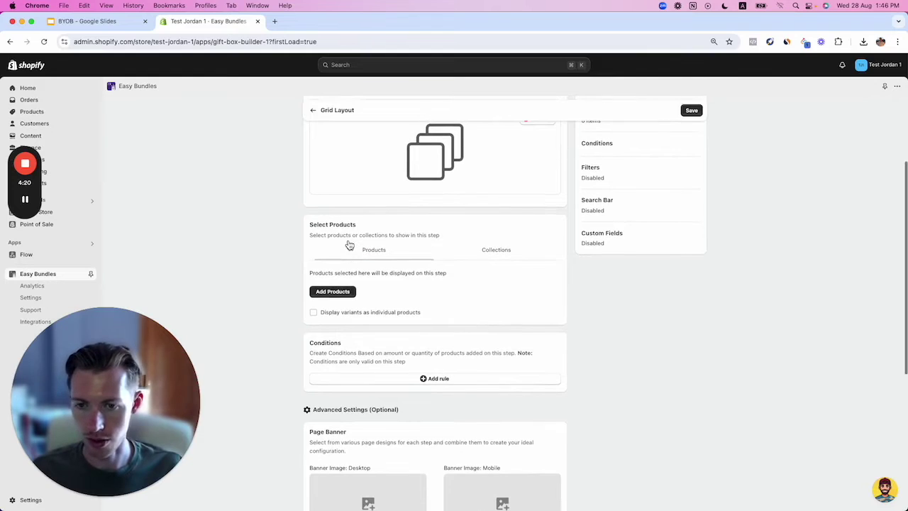
Step: Source the step's products from the All Products collection instead of individual products
left_click(344, 292)
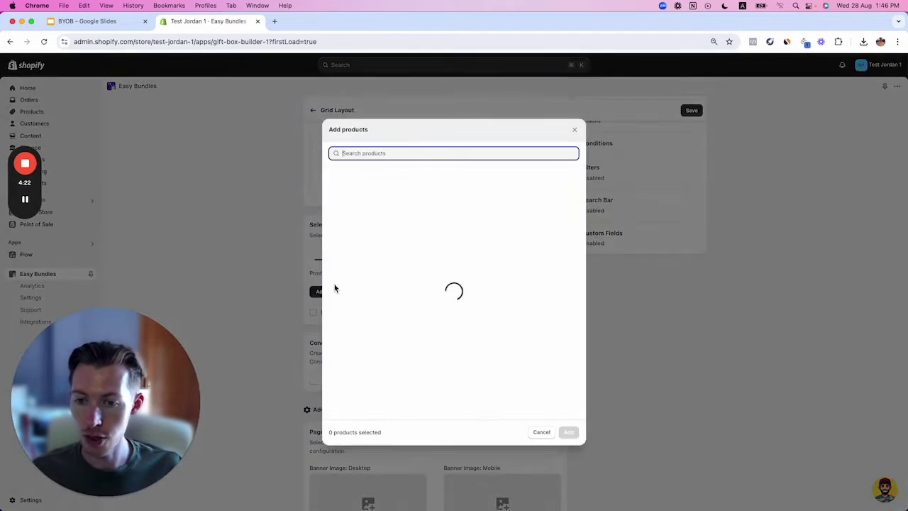
left_click(574, 130)
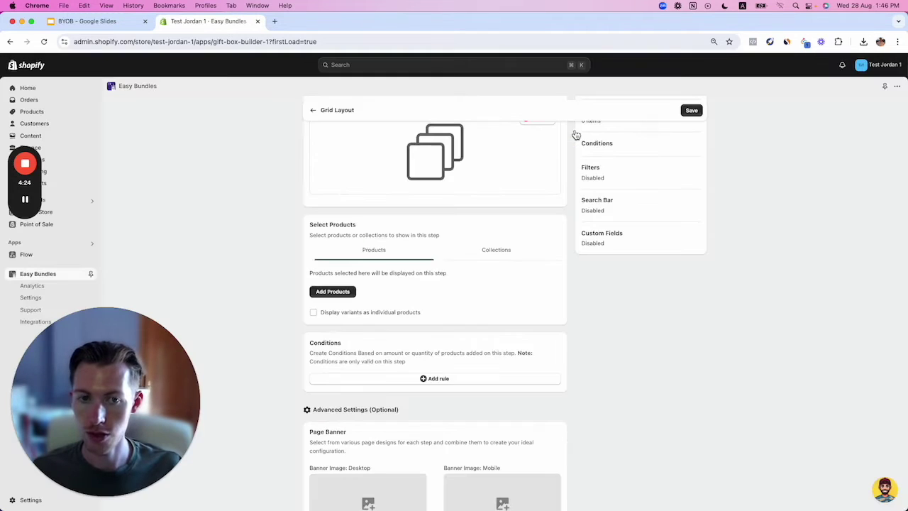
left_click(489, 254)
left_click(325, 294)
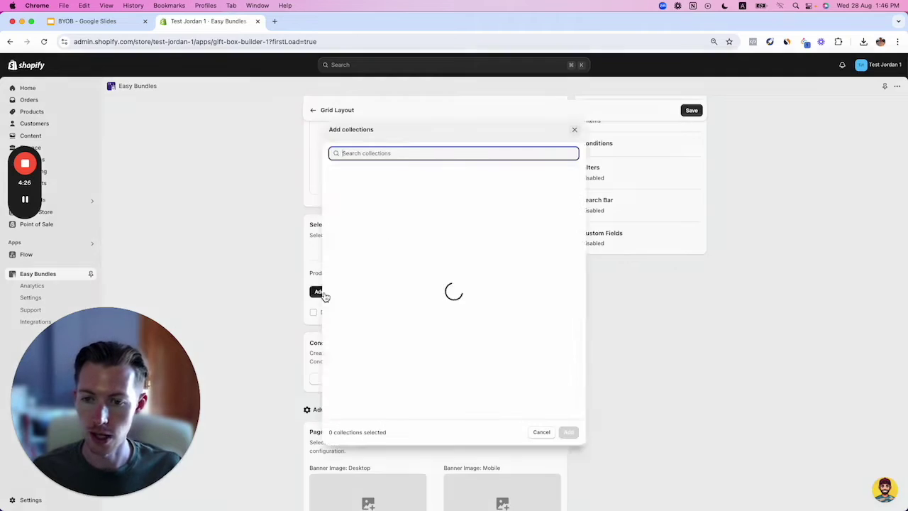
left_click(335, 180)
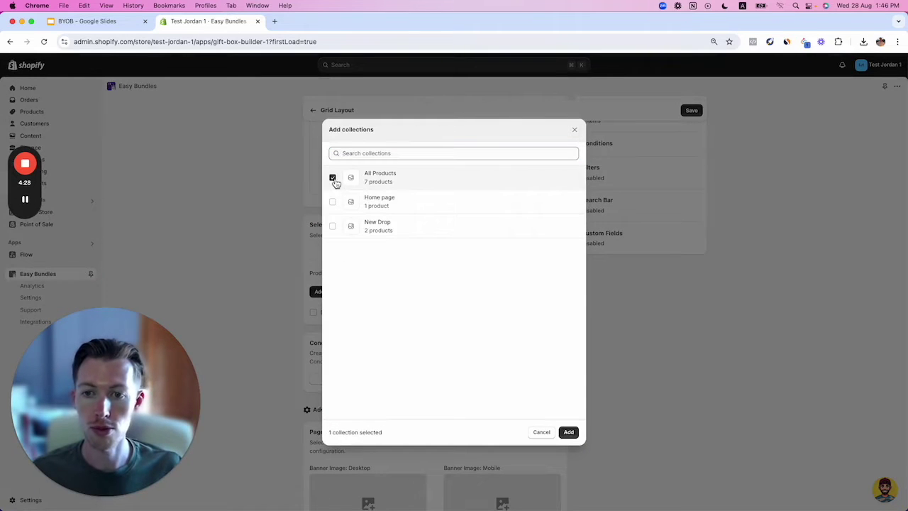
left_click(569, 432)
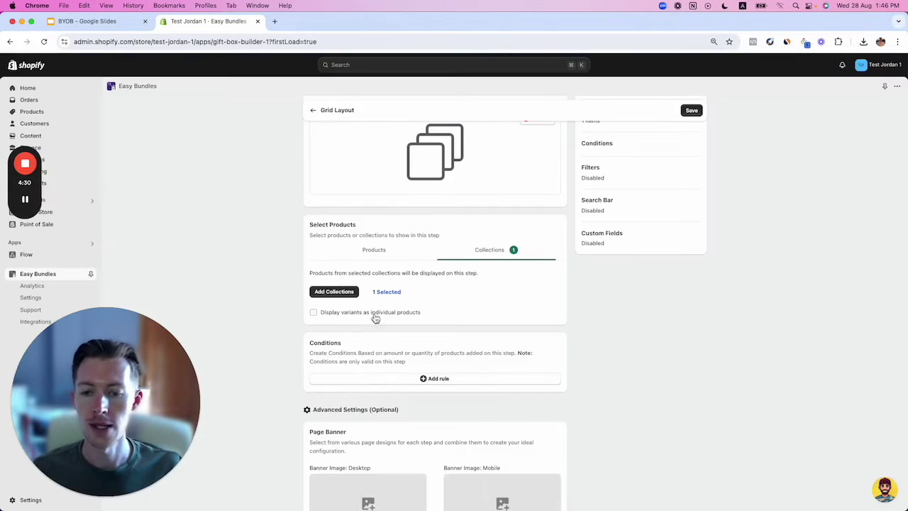
scroll(358, 283, "down", 1)
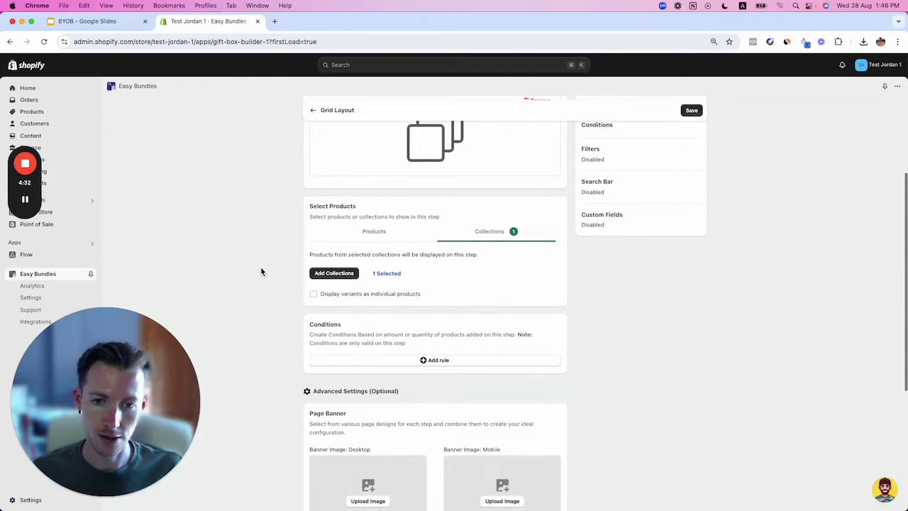
left_click(333, 272)
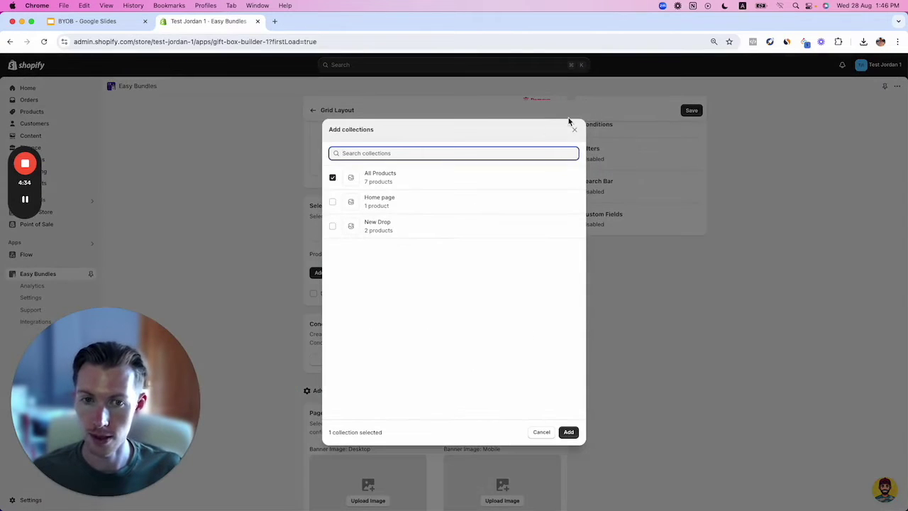
left_click(574, 130)
scroll(250, 368, "down", 2)
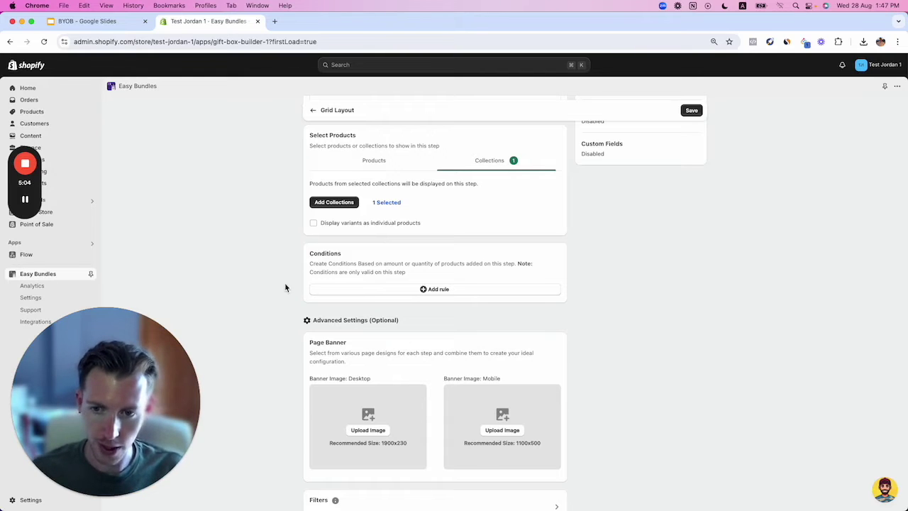
scroll(253, 306, "down", 5)
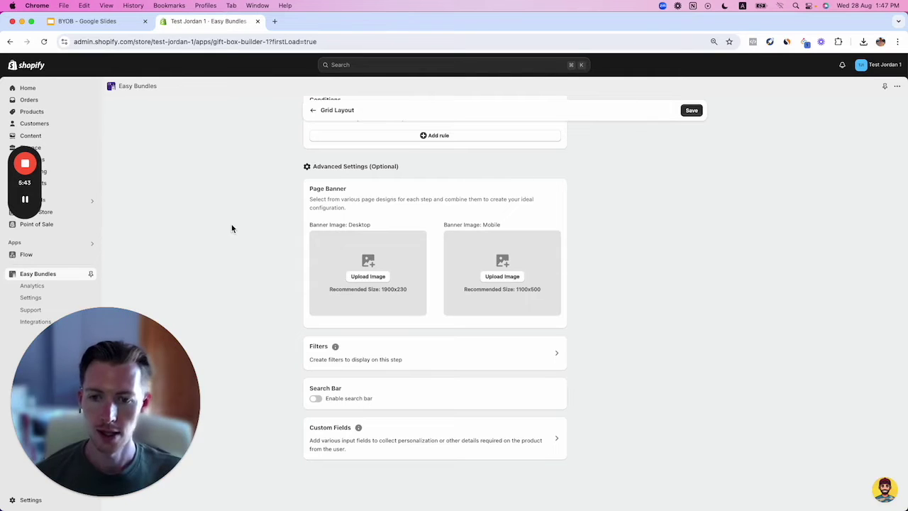
Step: Upload the 10/15/20 discount-tier banner JPEG as the desktop banner and save the step
left_click(369, 277)
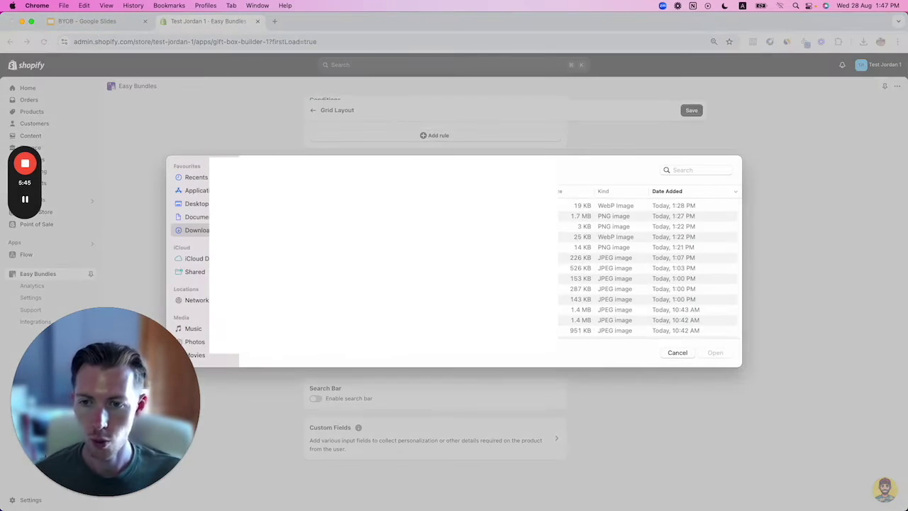
double_click(355, 258)
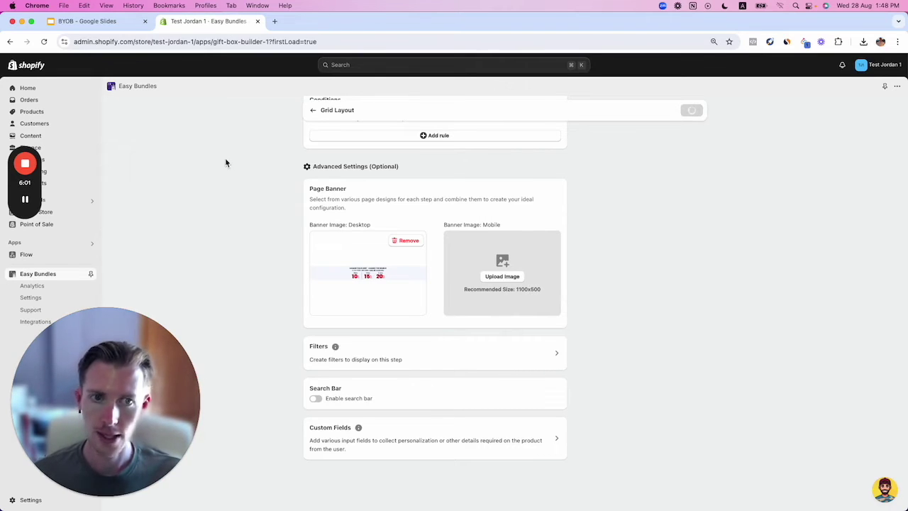
left_click(313, 111)
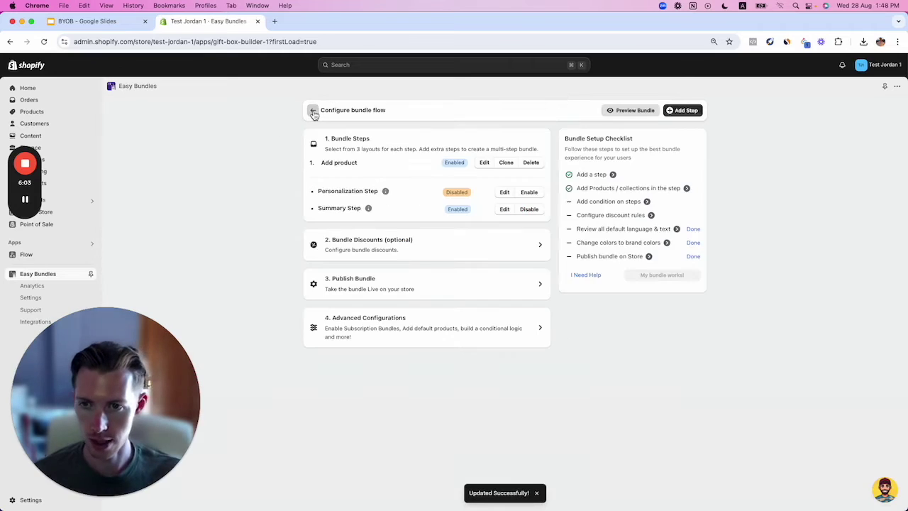
Step: Enable bundle discounts with Percentage Off as the discount type
left_click(426, 249)
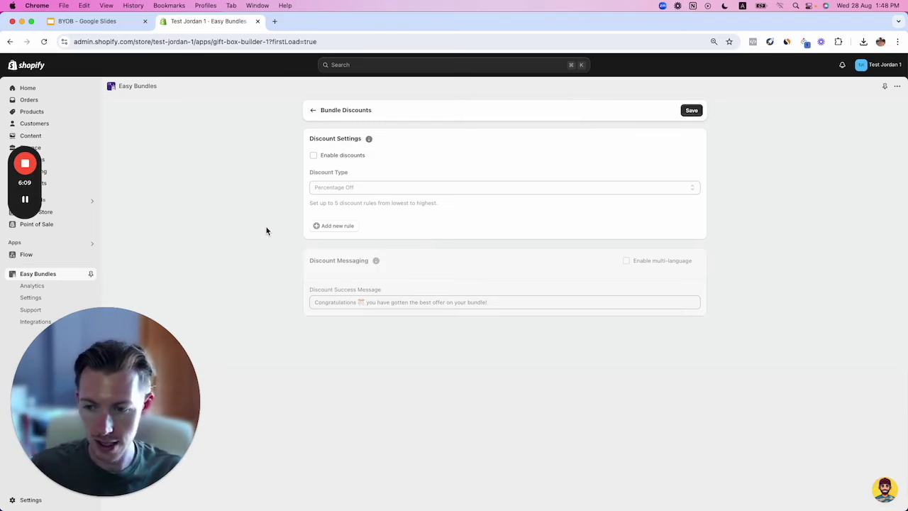
left_click(314, 156)
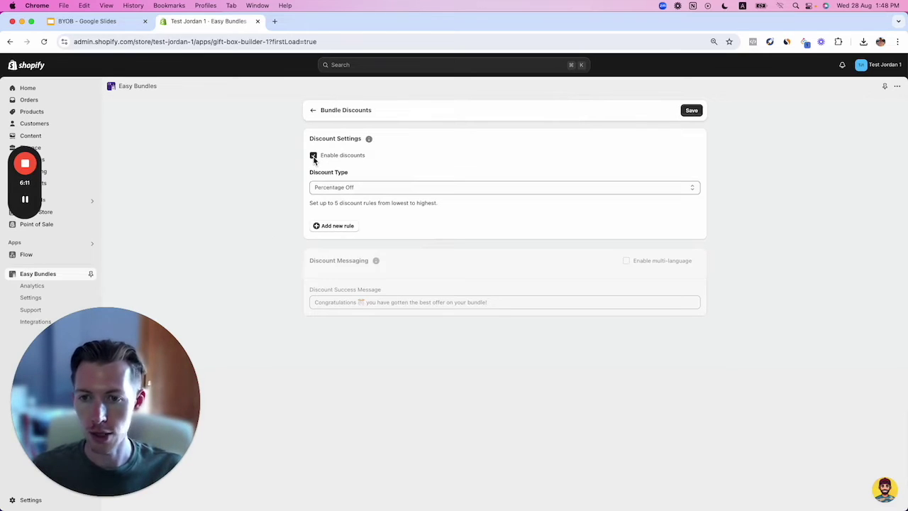
left_click(359, 189)
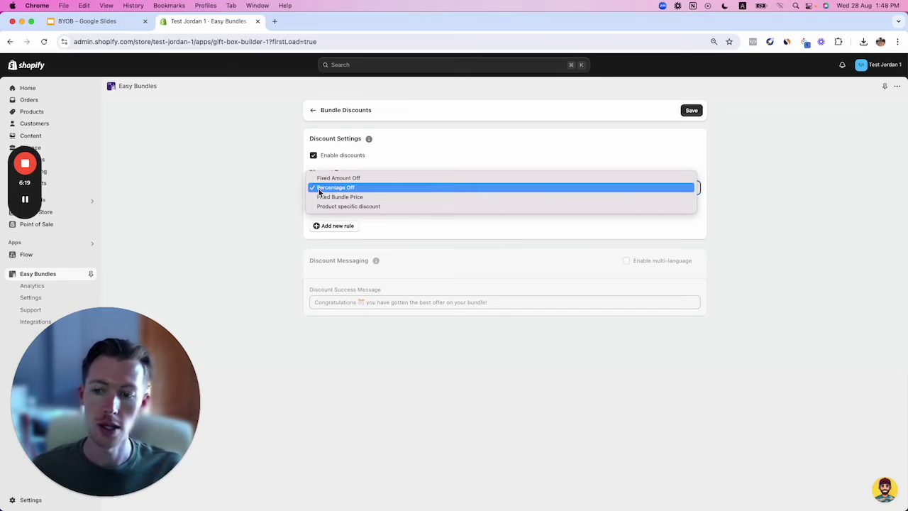
left_click(323, 189)
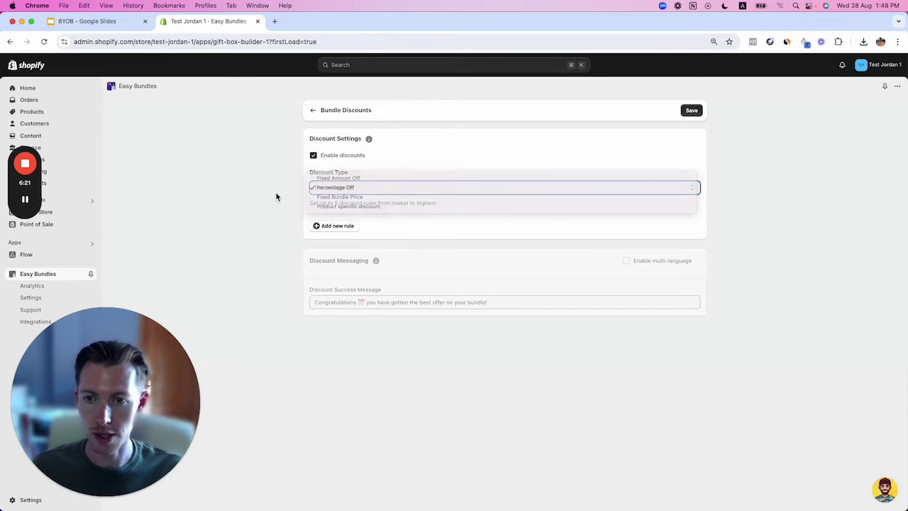
Step: Add discount rule 1: 3 items for 10% off with code bundle-10
left_click(333, 227)
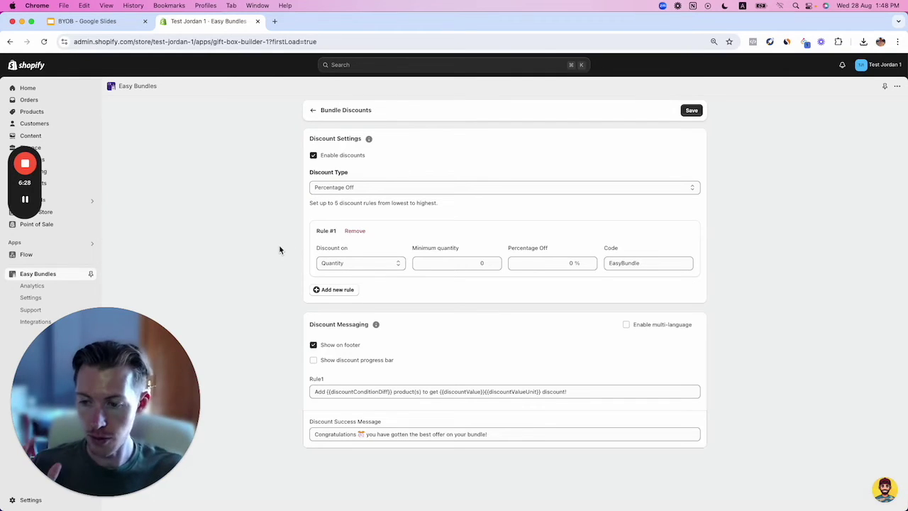
left_click(495, 261)
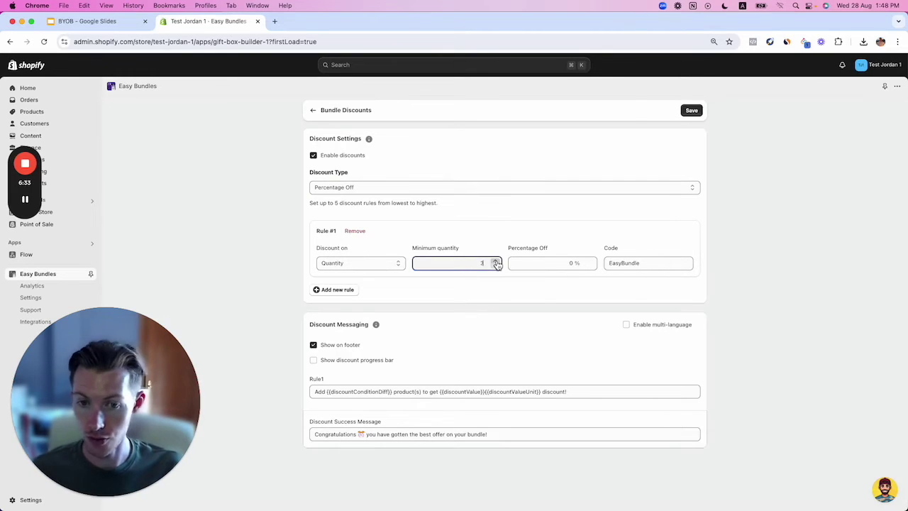
left_click(290, 291)
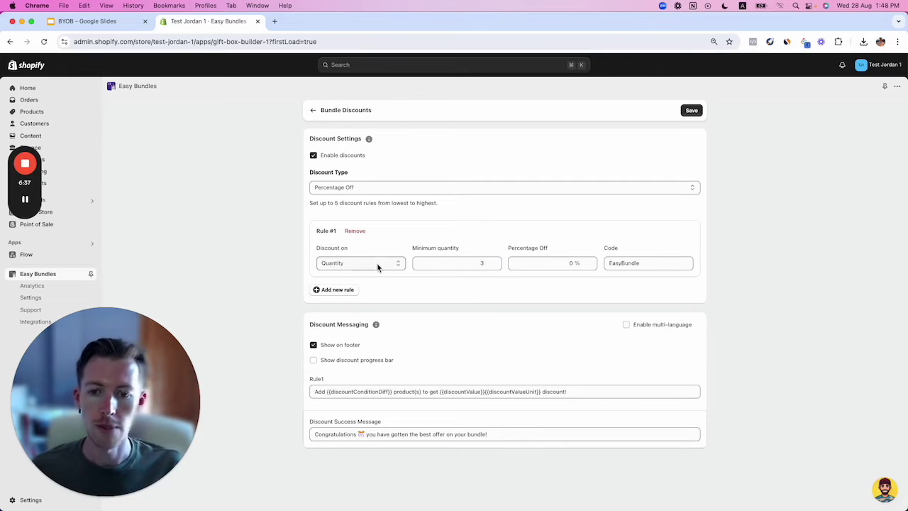
left_click(569, 265)
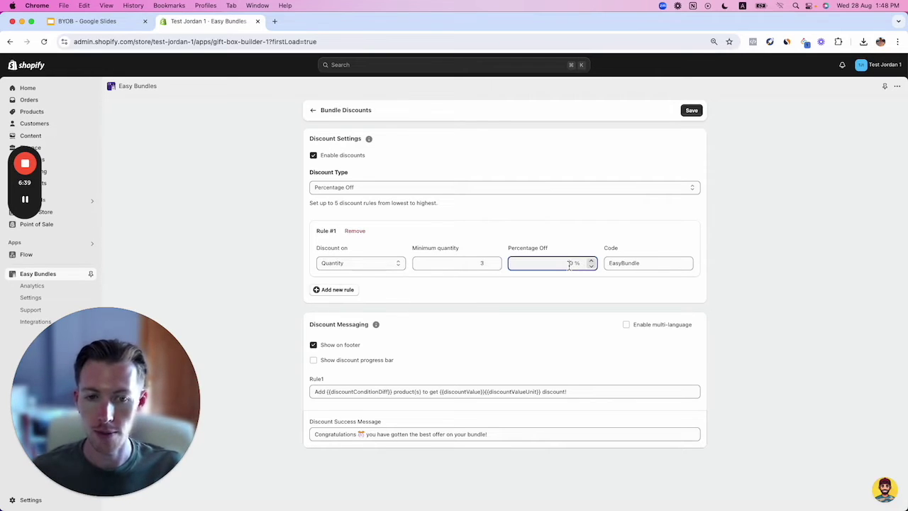
type("1")
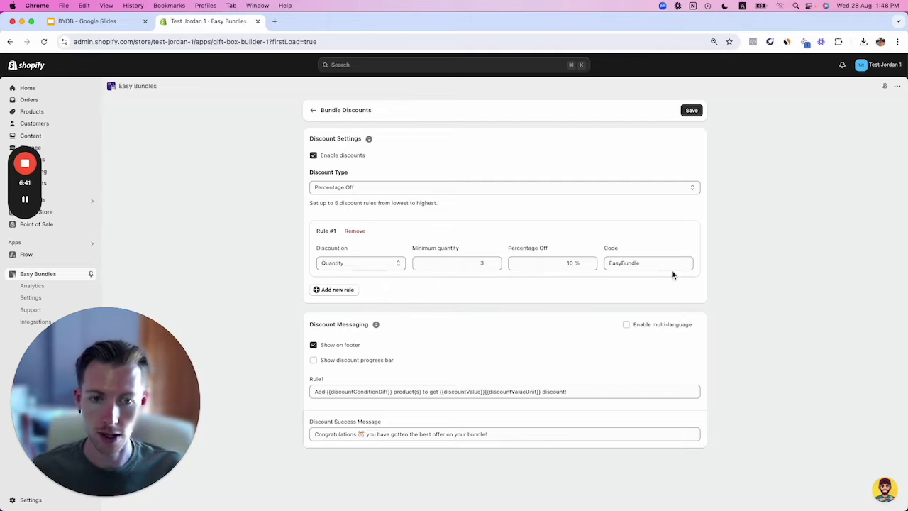
left_click_drag(672, 268, 598, 263)
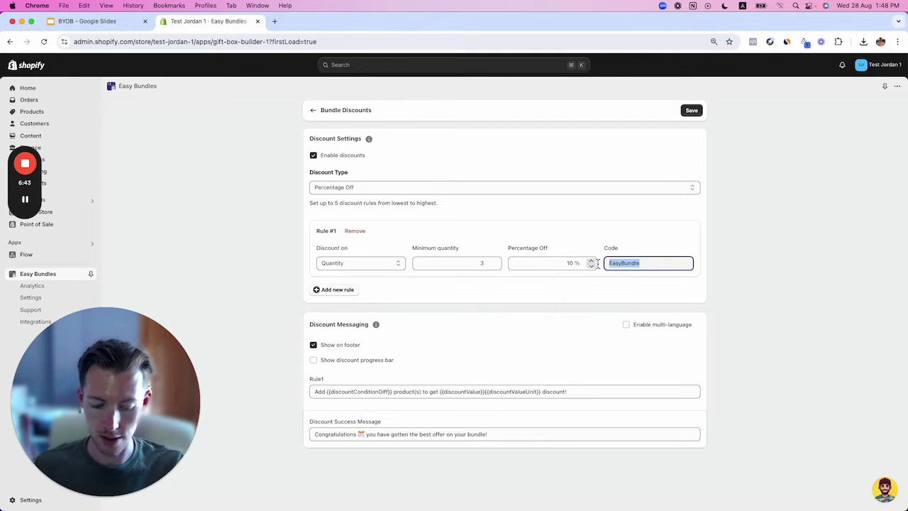
type("bundl")
Step: Add discount rule 2: 4 items for 15% off, reusing rule 1's code as its base
left_click(328, 290)
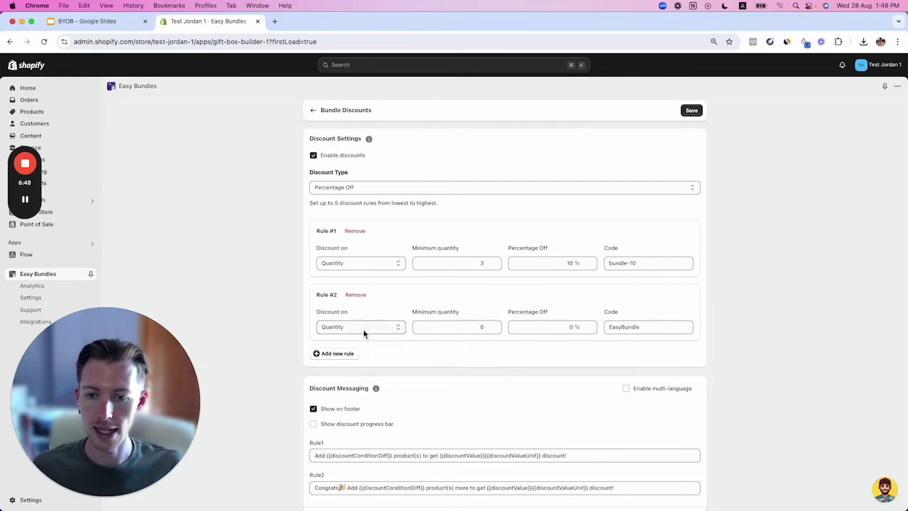
left_click(495, 324)
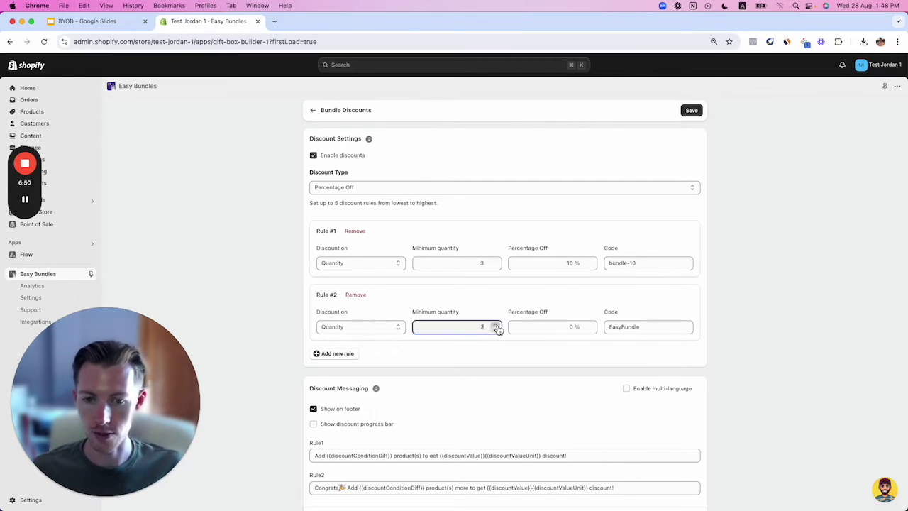
left_click(496, 325)
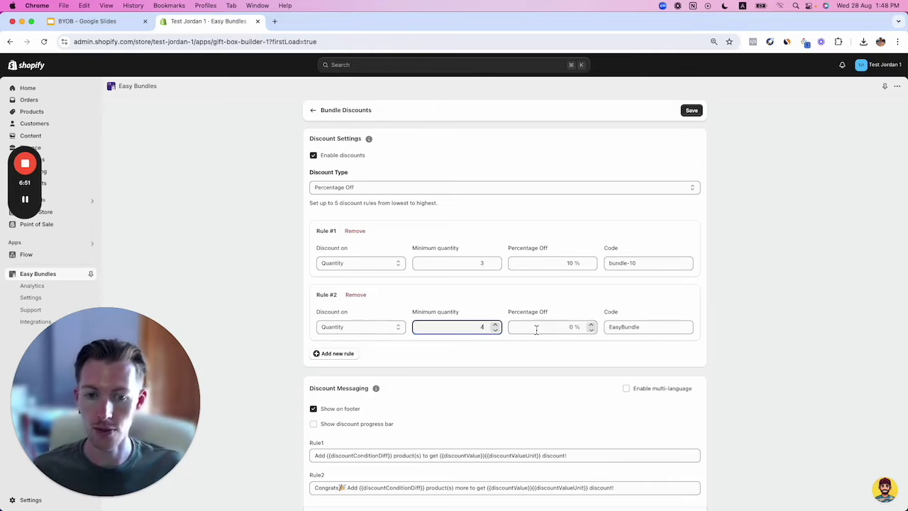
triple_click(590, 324)
key("BackSpace")
type("15")
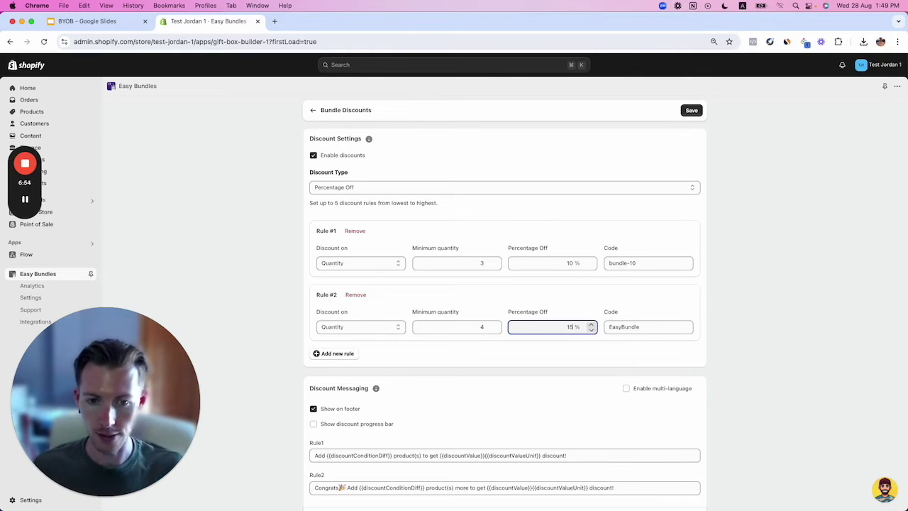
double_click(632, 327)
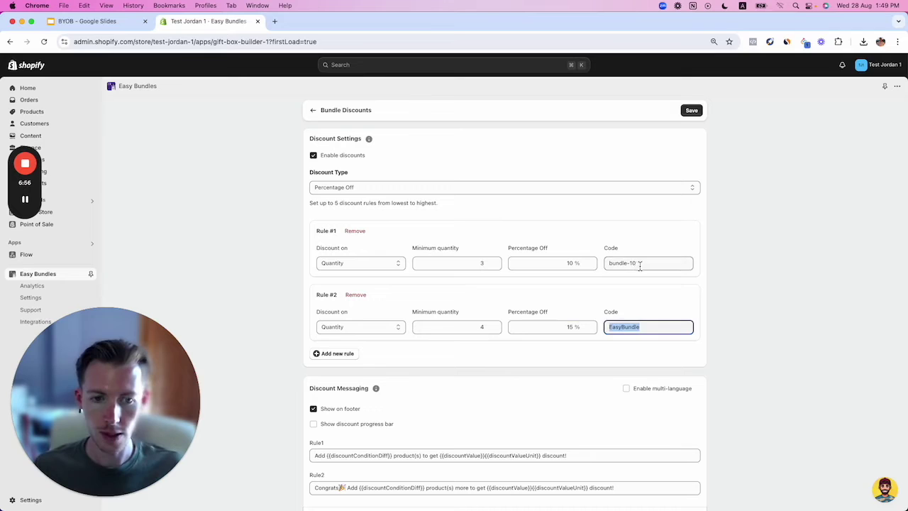
left_click_drag(640, 265, 603, 267)
key("super+c")
double_click(623, 326)
key("super+v")
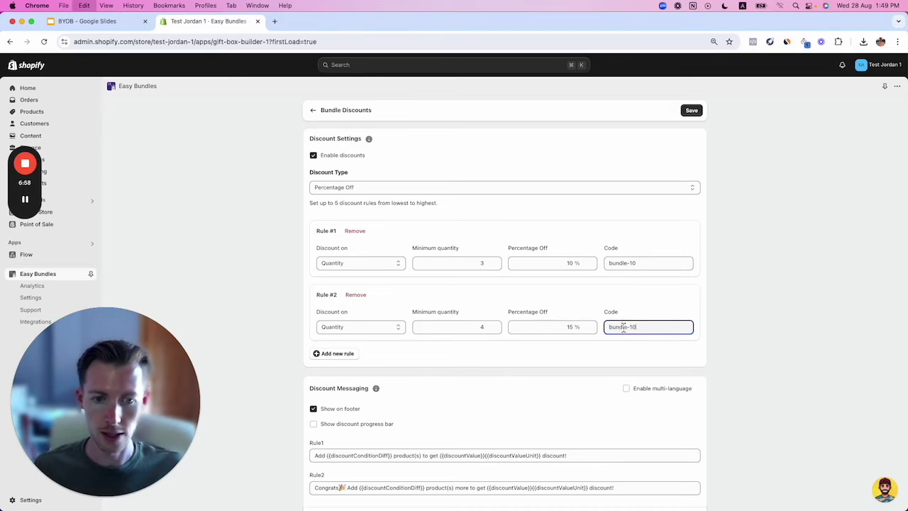
Step: Add discount rule 3 for 5 items at 20% off and save the three rules
left_click(325, 353)
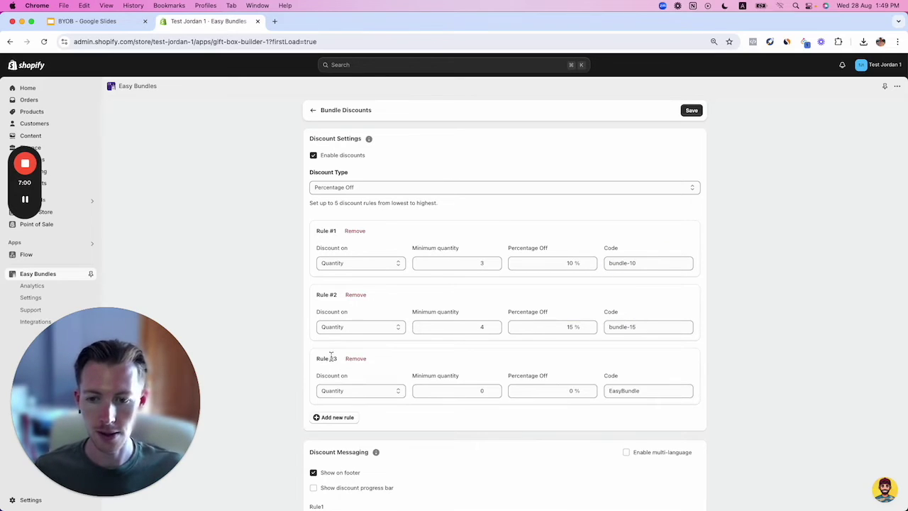
left_click(482, 392)
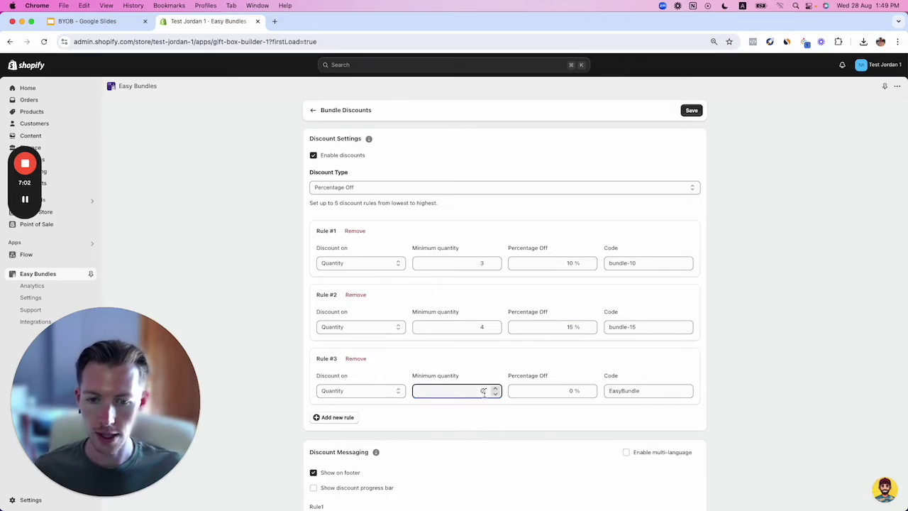
type("5")
left_click(561, 391)
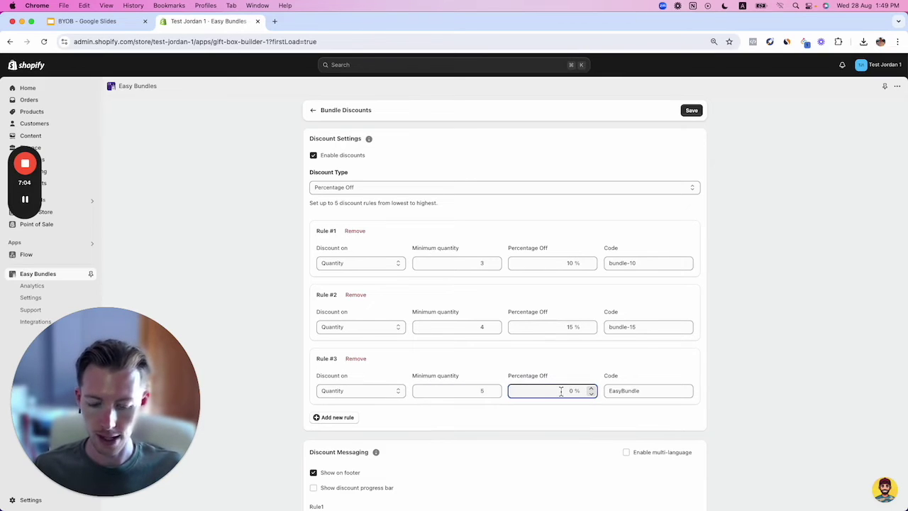
double_click(667, 390)
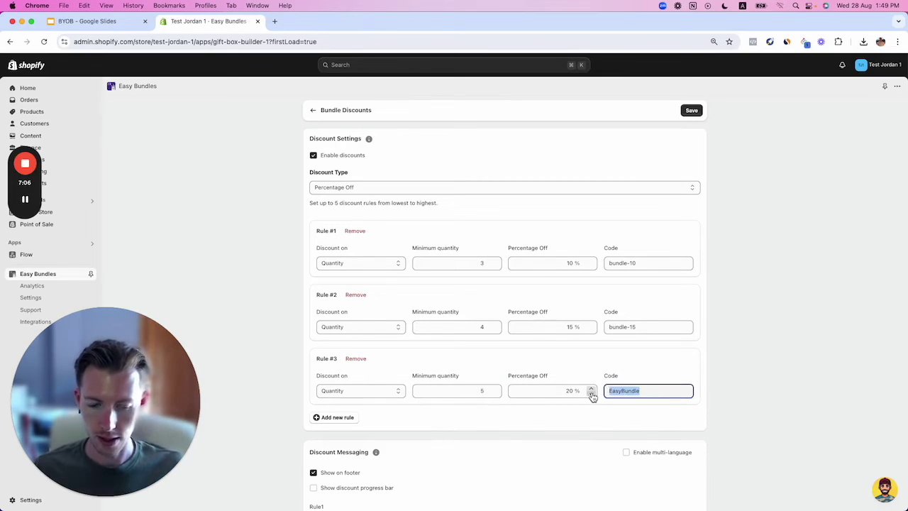
type("bundle-10")
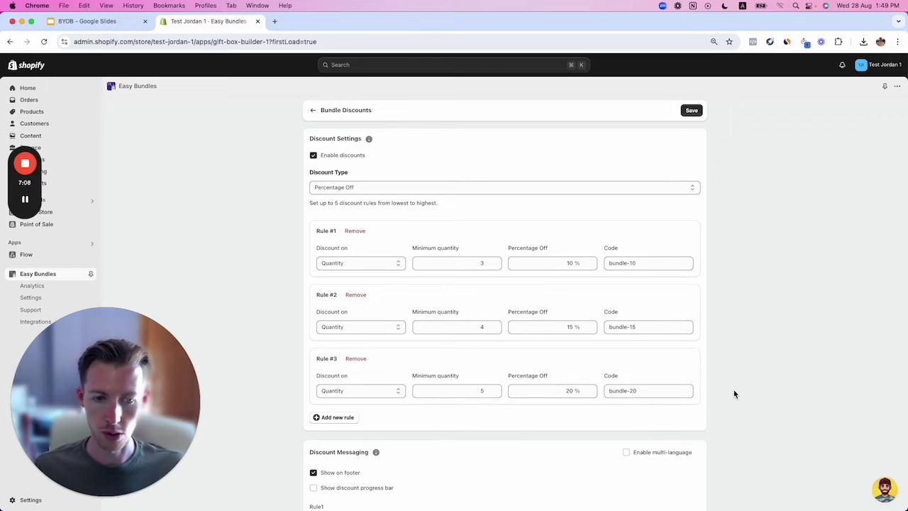
left_click(257, 374)
scroll(257, 374, "down", 2)
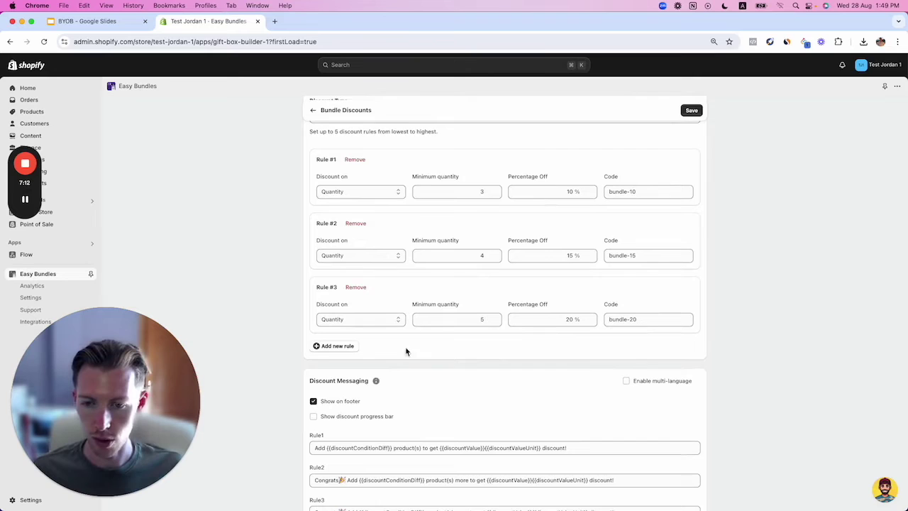
scroll(283, 337, "down", 1)
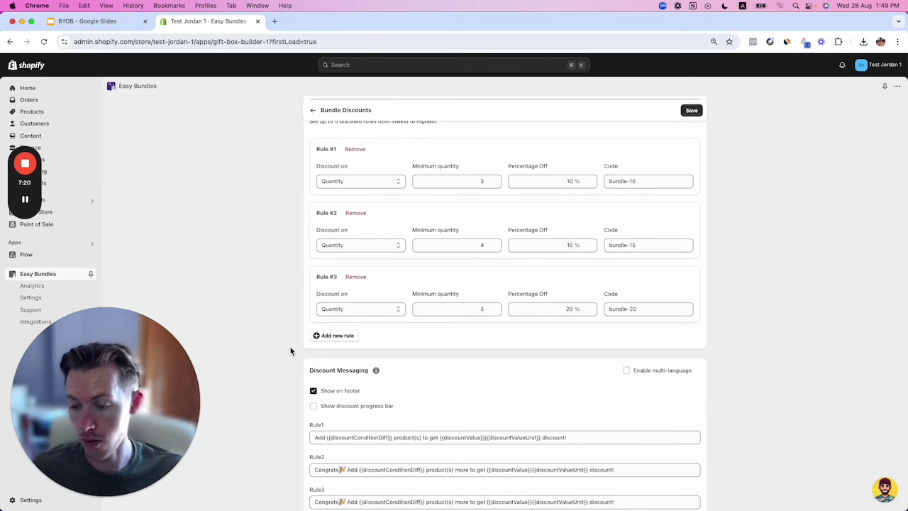
scroll(274, 388, "down", 5)
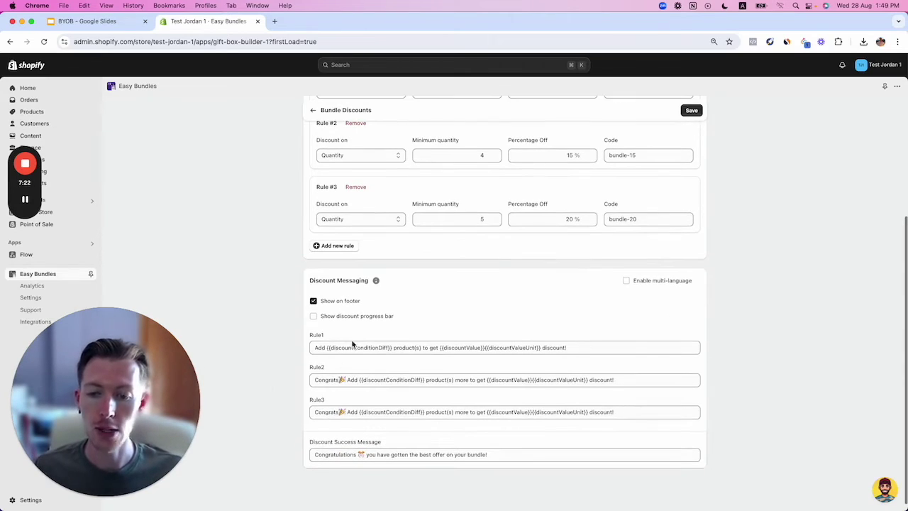
scroll(288, 321, "down", 1)
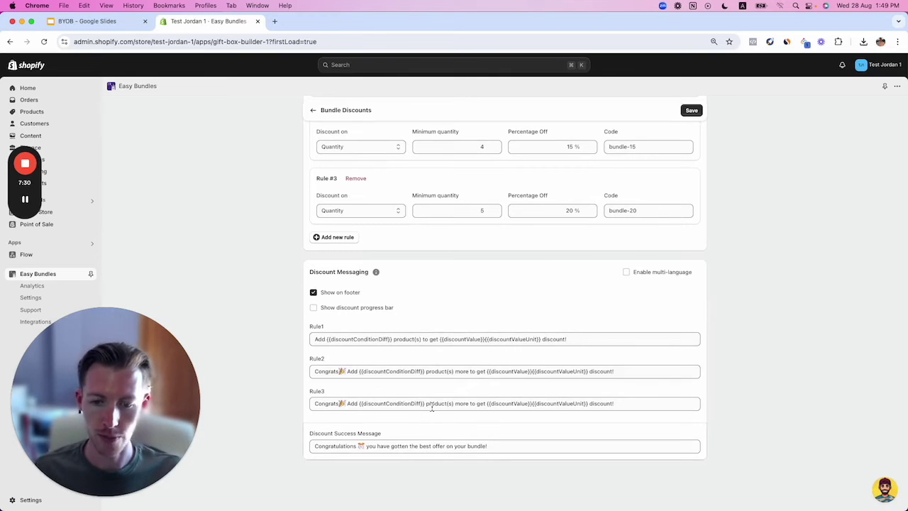
left_click(692, 112)
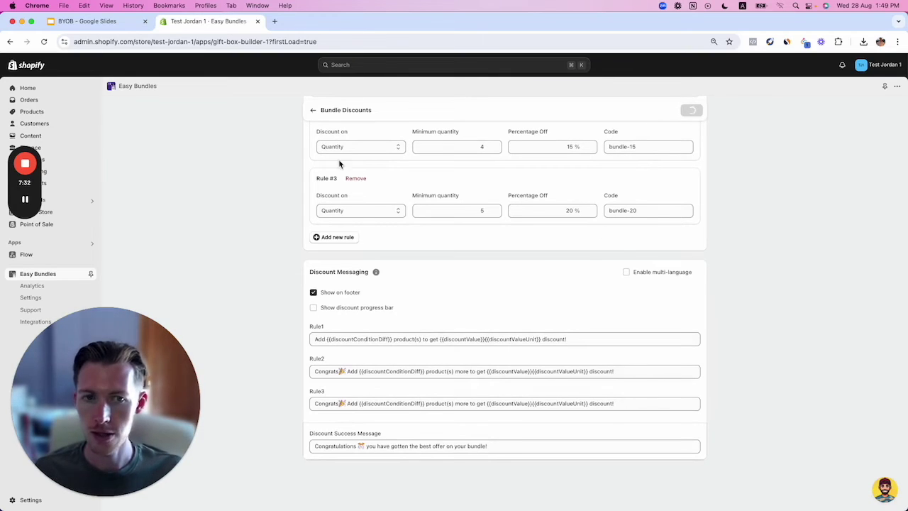
Step: Look over the advanced configuration, then open the BYOB storefront preview in a new tab
left_click(313, 109)
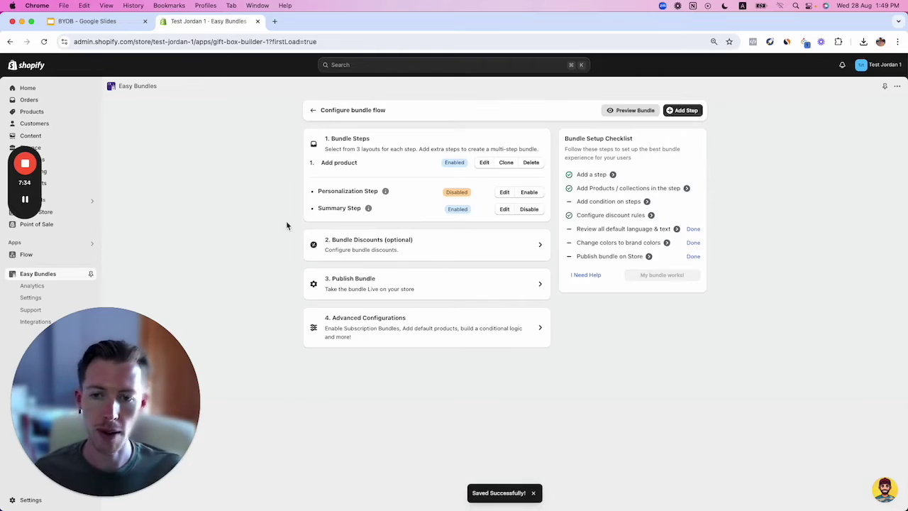
left_click(444, 338)
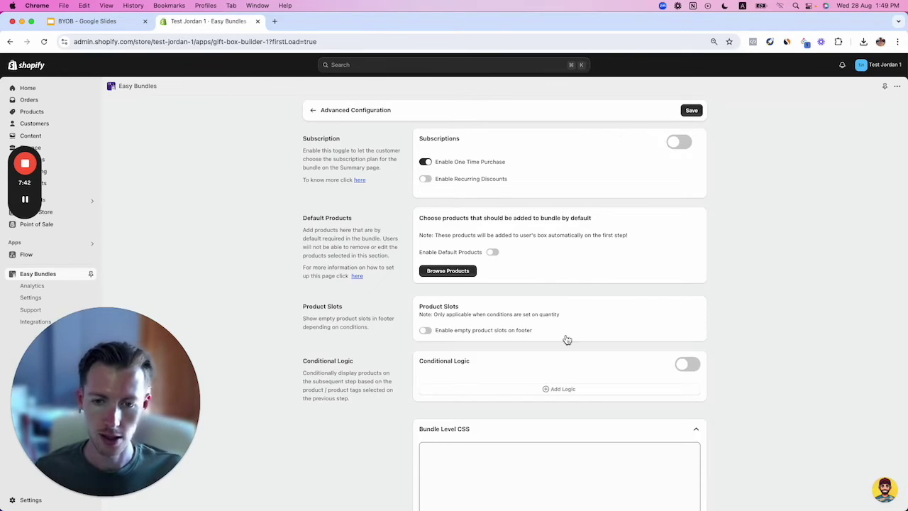
scroll(566, 338, "down", 2)
scroll(499, 318, "up", 2)
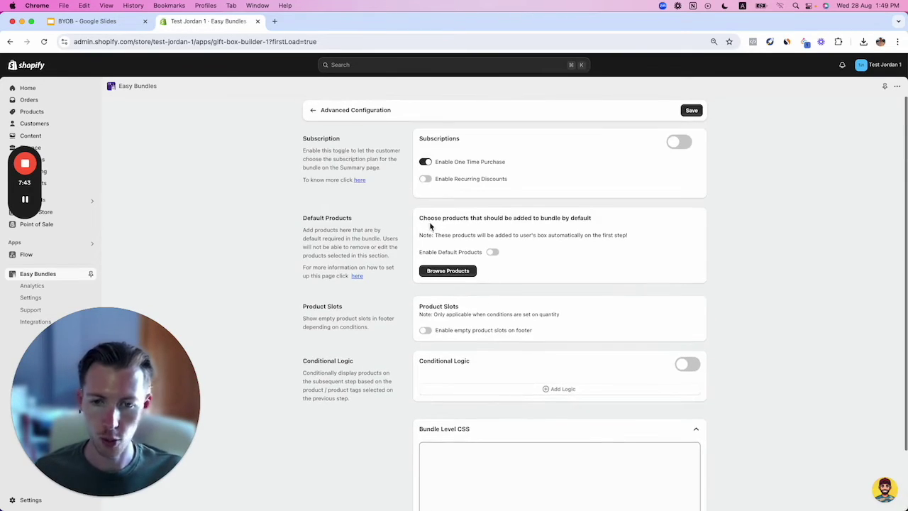
left_click(313, 111)
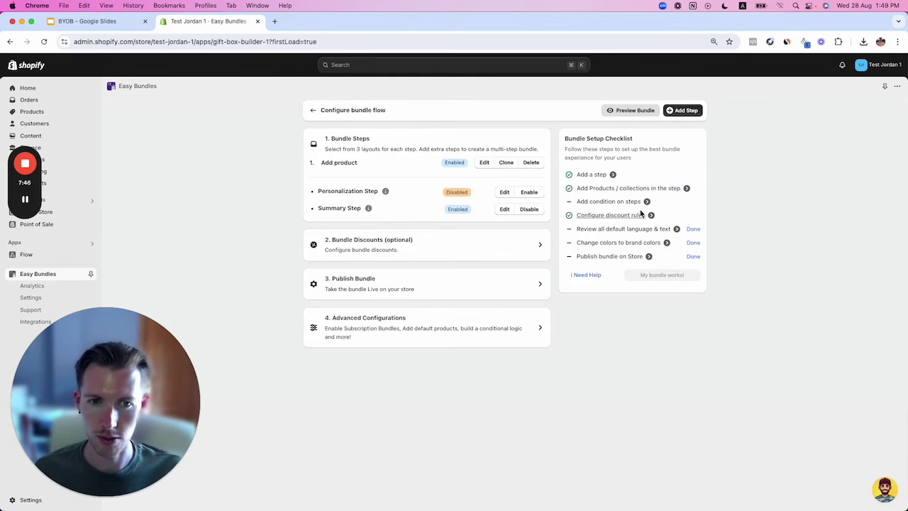
left_click(629, 112)
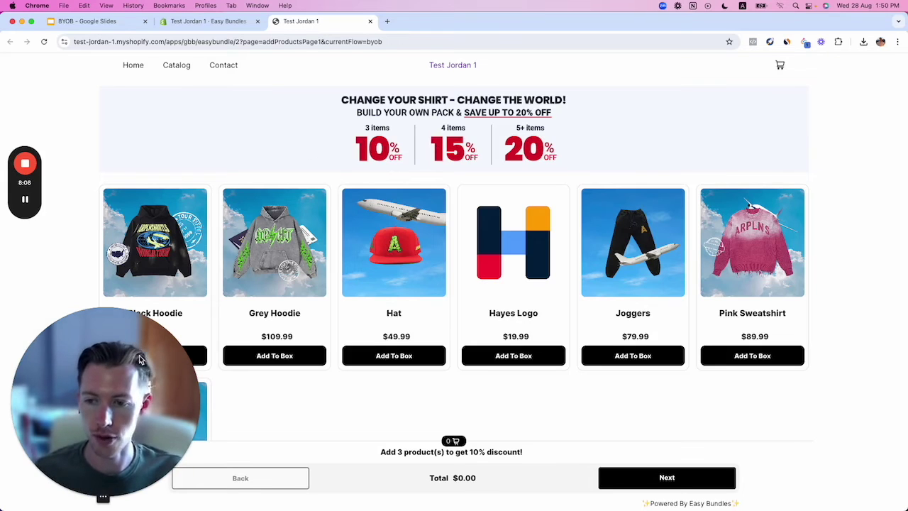
Step: Add the Black Hoodie to the bundle box from its product quick view
left_click_drag(149, 348, 837, 86)
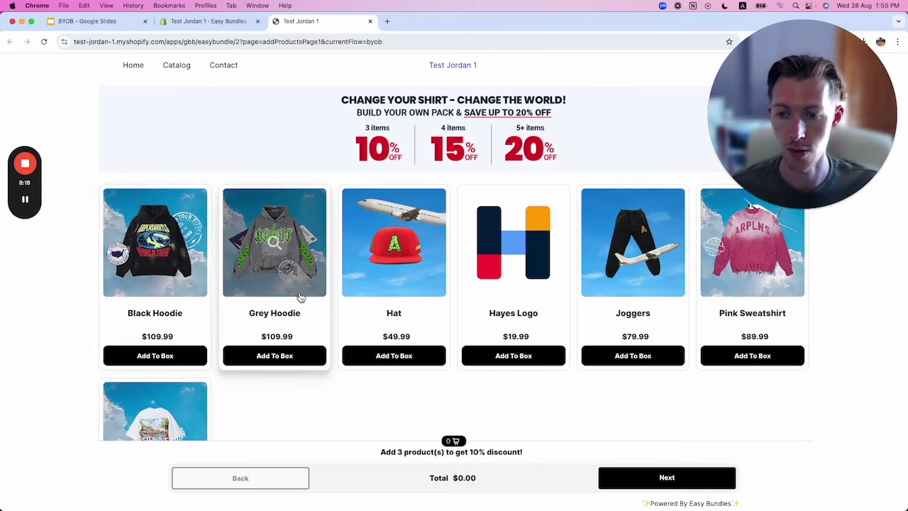
left_click(168, 358)
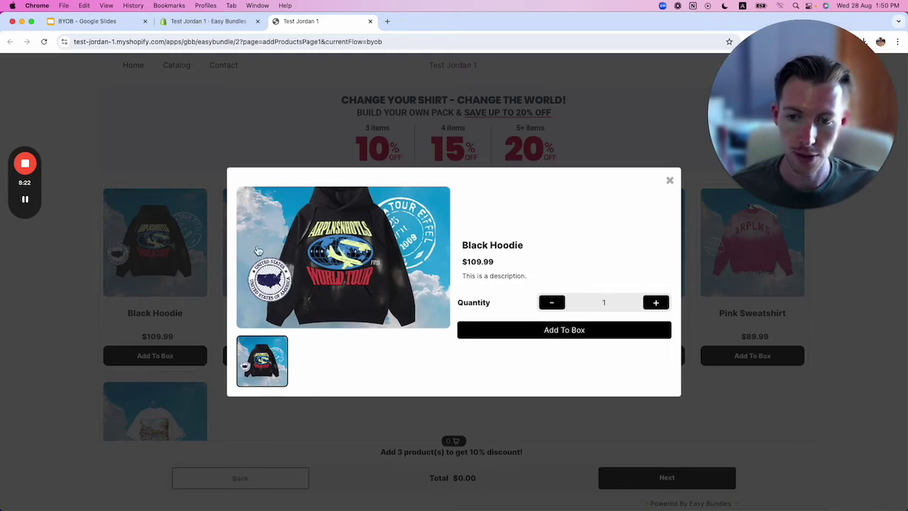
left_click(366, 263)
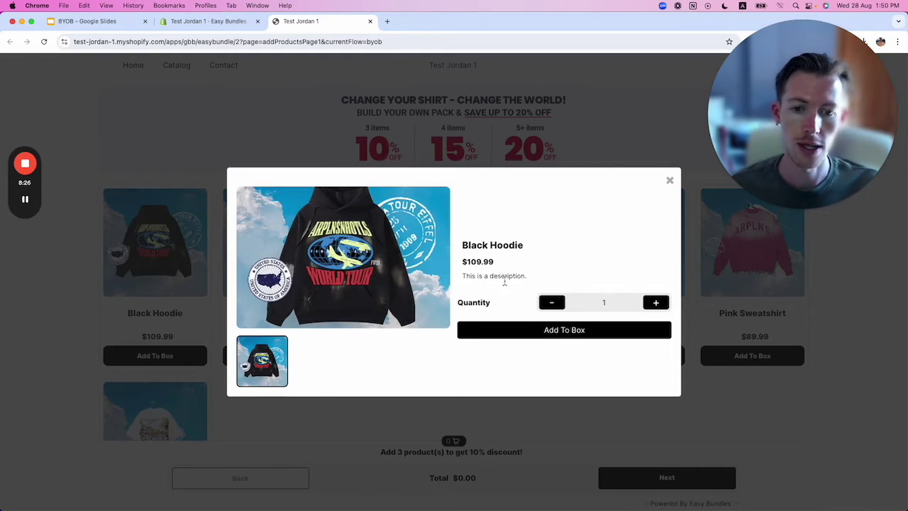
left_click_drag(470, 276, 550, 278)
left_click(554, 277)
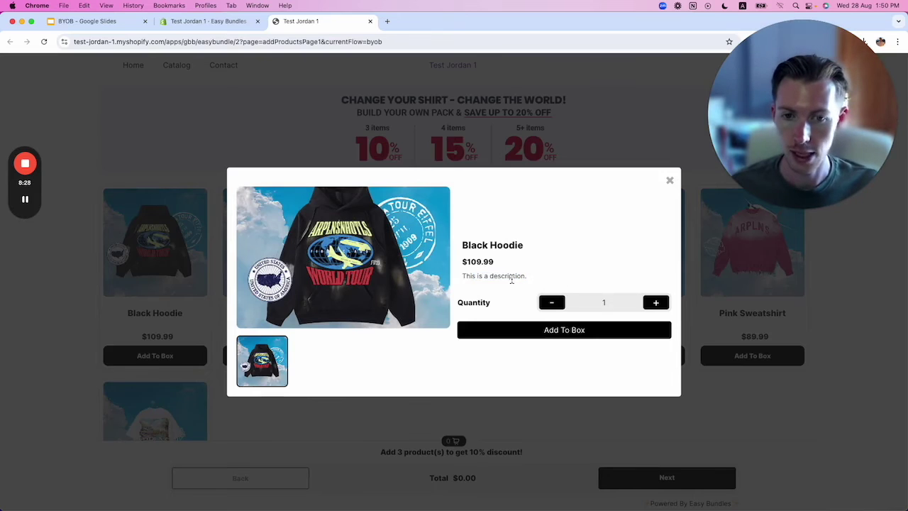
left_click(571, 331)
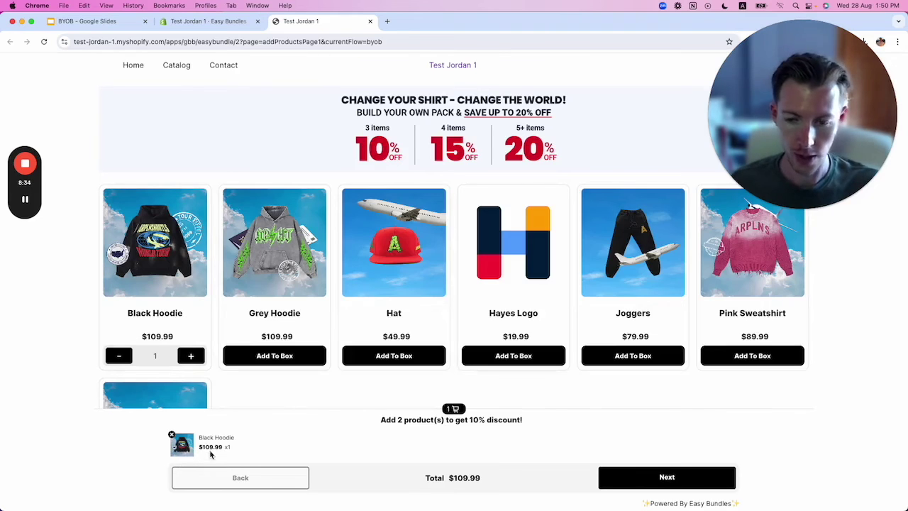
Step: Add the Grey Hoodie to the box, bringing the total to $219.98
key("super+equal")
key("super+equal")
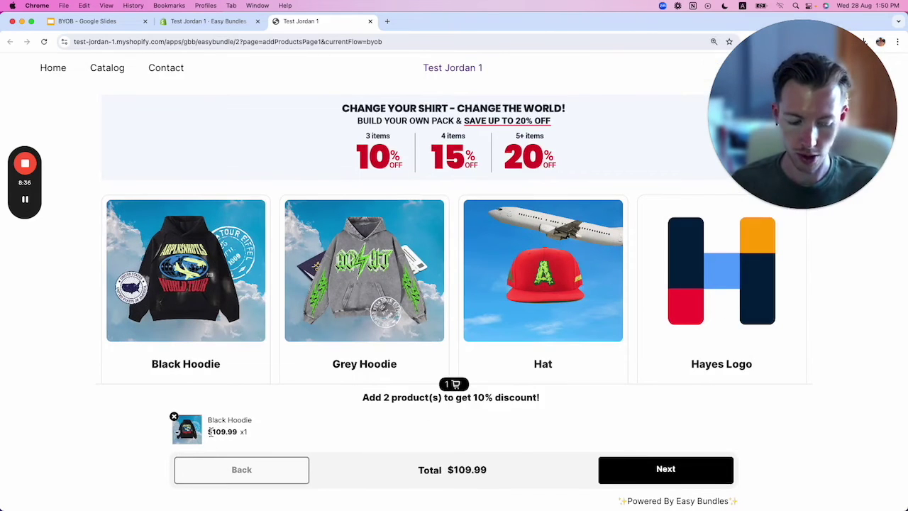
key("super+minus")
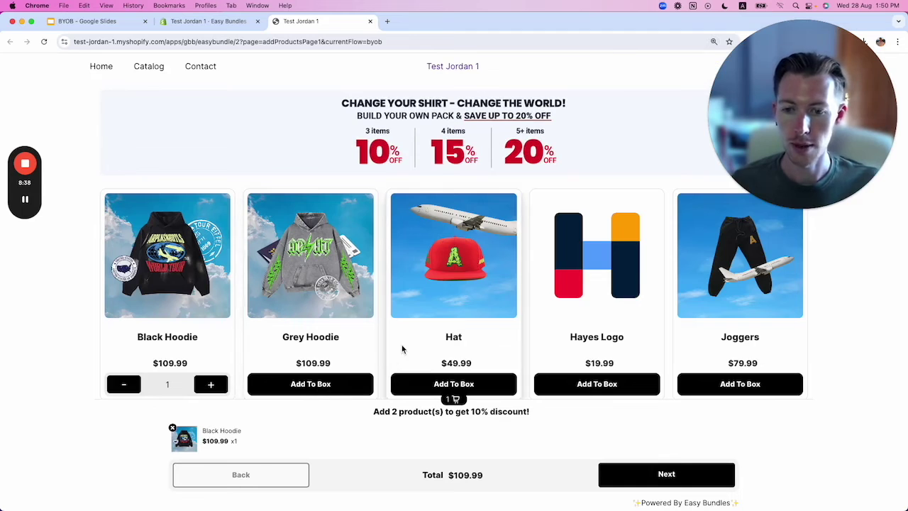
scroll(340, 355, "down", 1)
left_click(320, 353)
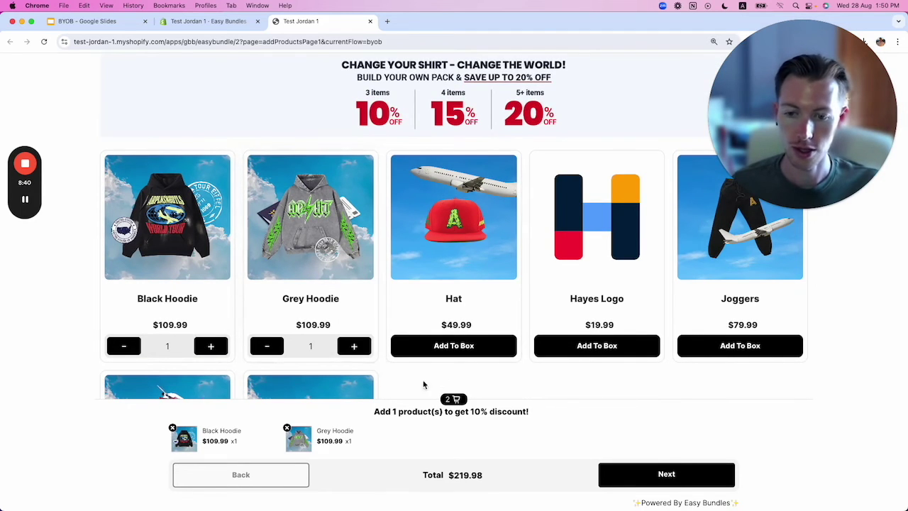
scroll(319, 362, "down", 1)
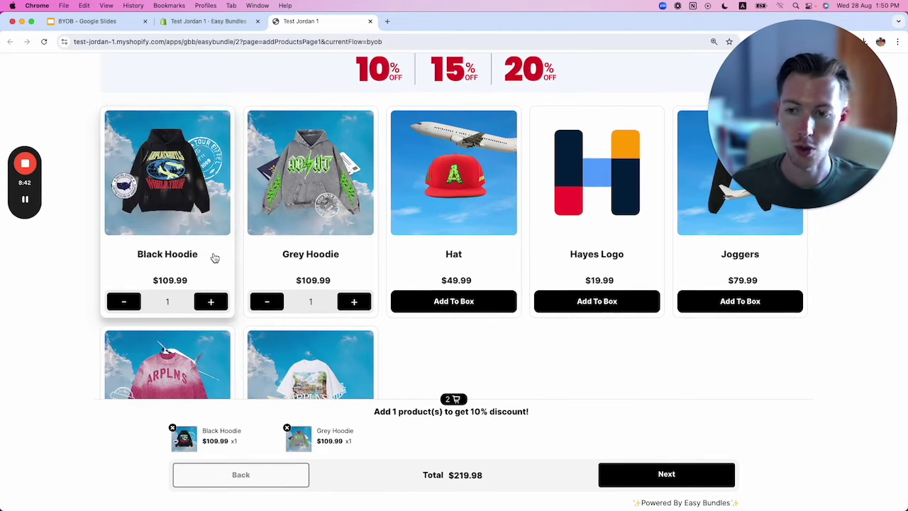
left_click(181, 172)
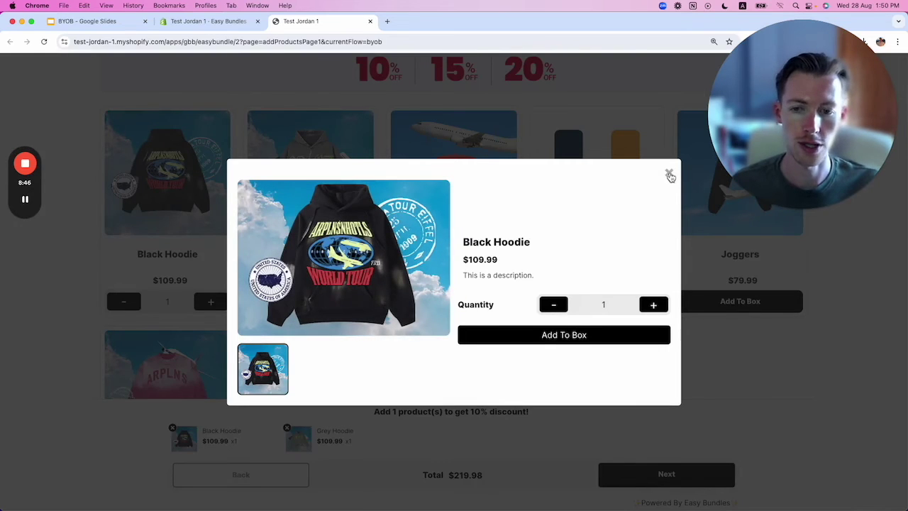
left_click(669, 174)
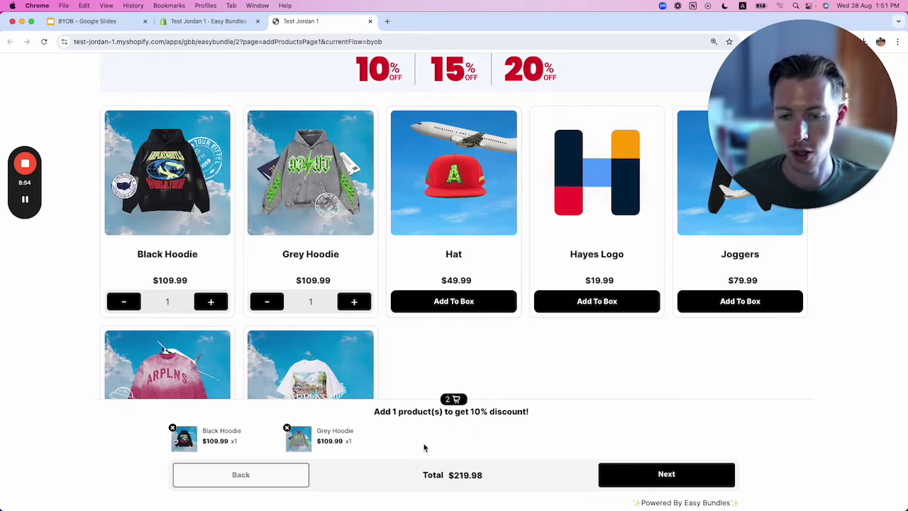
Step: Add the Hat, a second Grey Hoodie and the Hayes Logo to the box
left_click(462, 302)
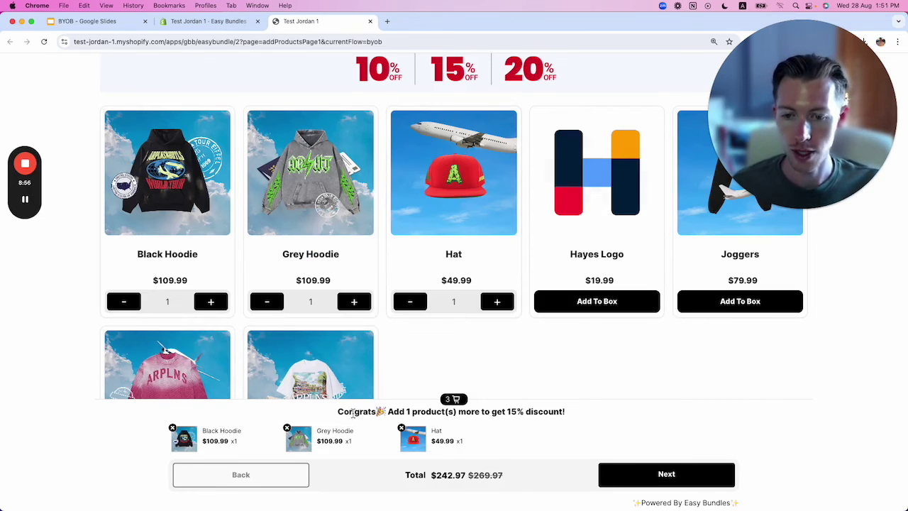
left_click_drag(391, 412, 549, 414)
left_click(573, 415)
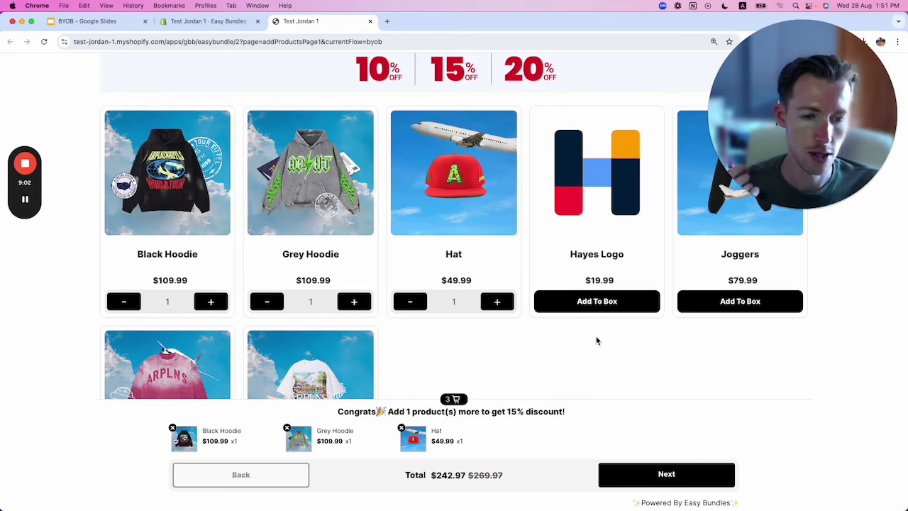
left_click(354, 302)
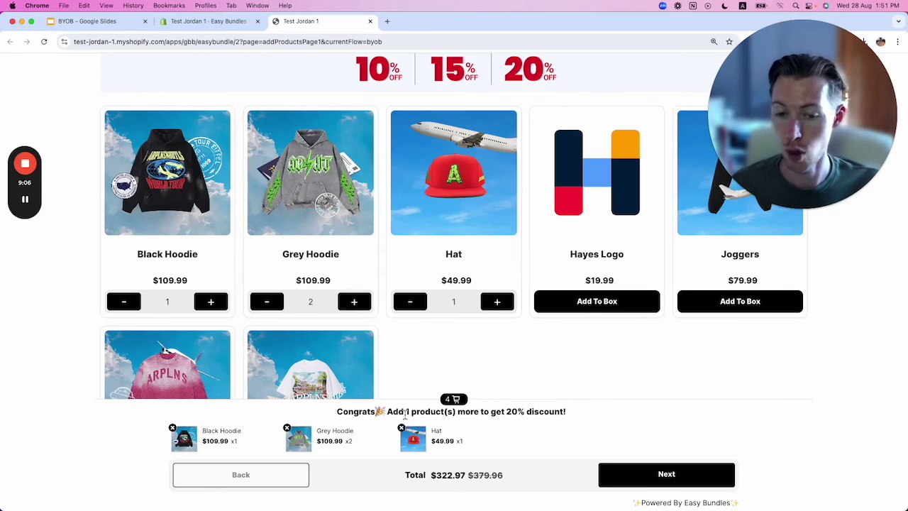
left_click_drag(405, 412, 534, 413)
left_click(533, 413)
left_click(582, 301)
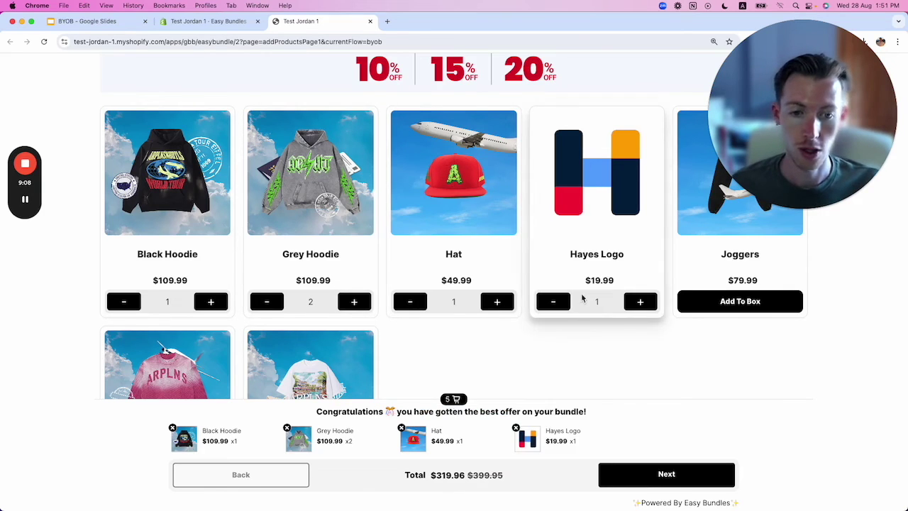
left_click_drag(373, 412, 447, 412)
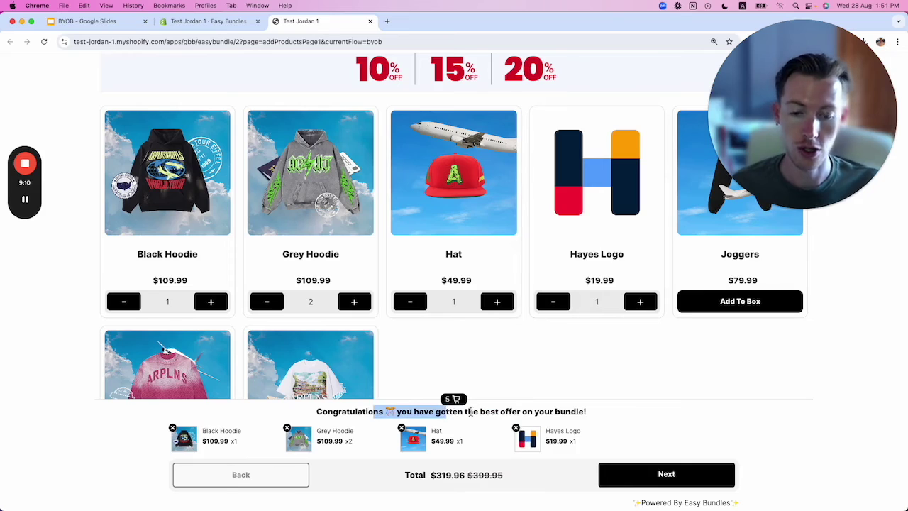
left_click(526, 411)
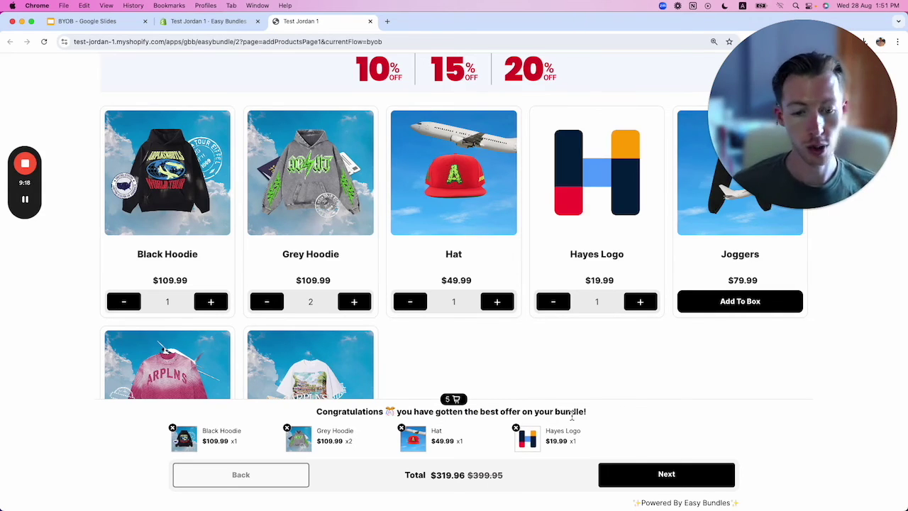
Step: Swap the Hayes Logo for the White Tshirt, keeping five items at 20% off ($359.96)
right_click(681, 383)
left_click(654, 383)
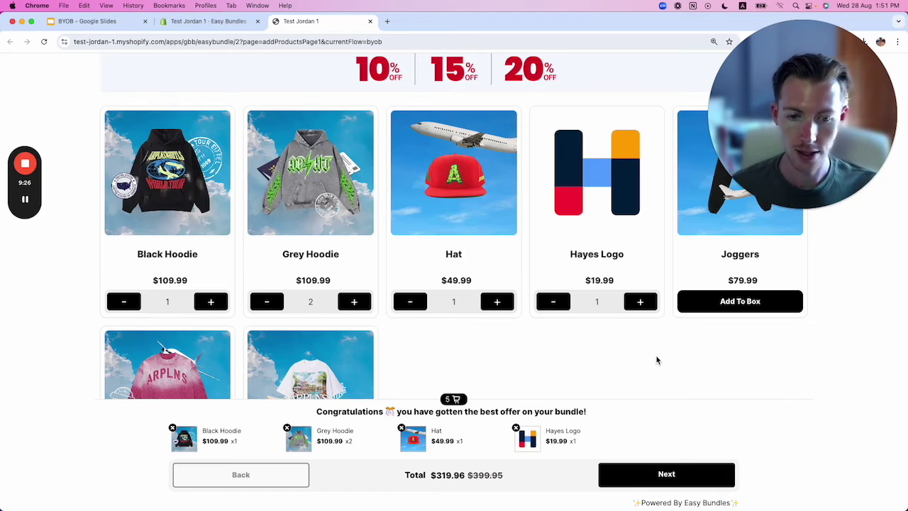
scroll(656, 360, "down", 3)
scroll(656, 360, "up", 5)
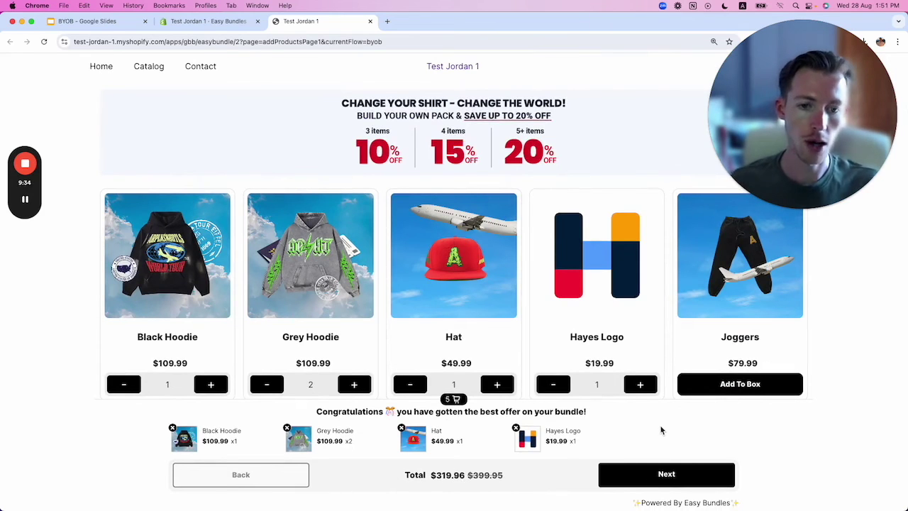
scroll(551, 348, "down", 5)
scroll(556, 350, "up", 5)
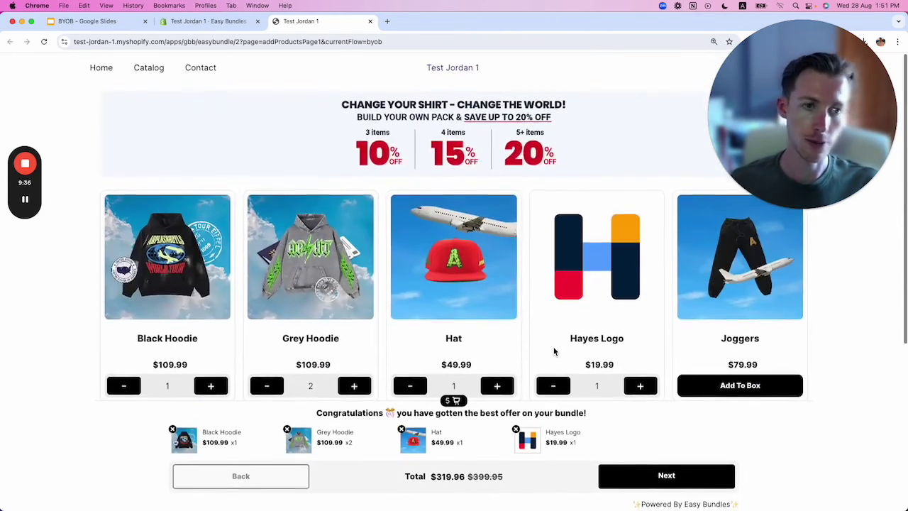
scroll(512, 349, "down", 5)
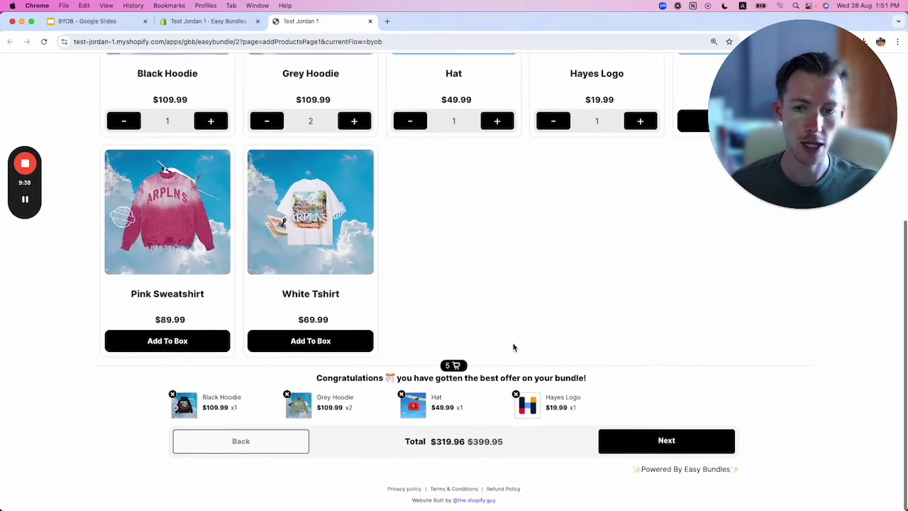
scroll(513, 345, "up", 5)
scroll(513, 348, "down", 5)
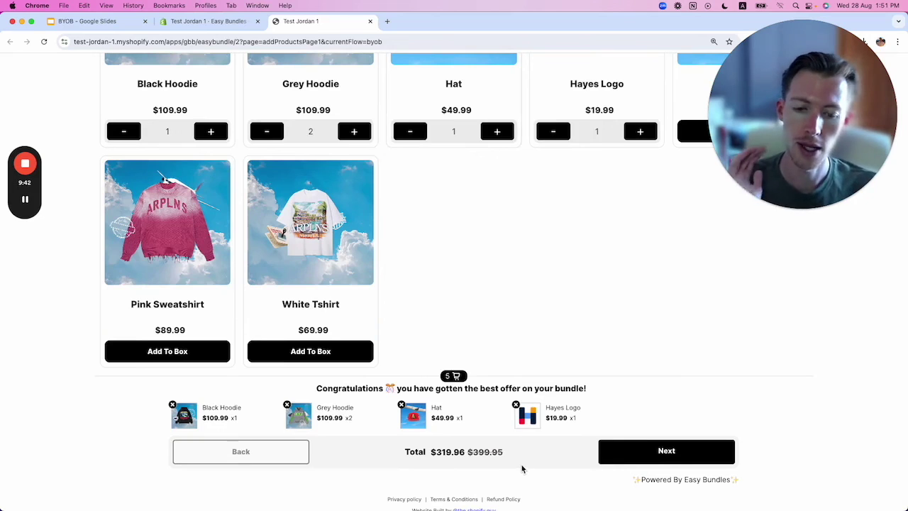
left_click(515, 405)
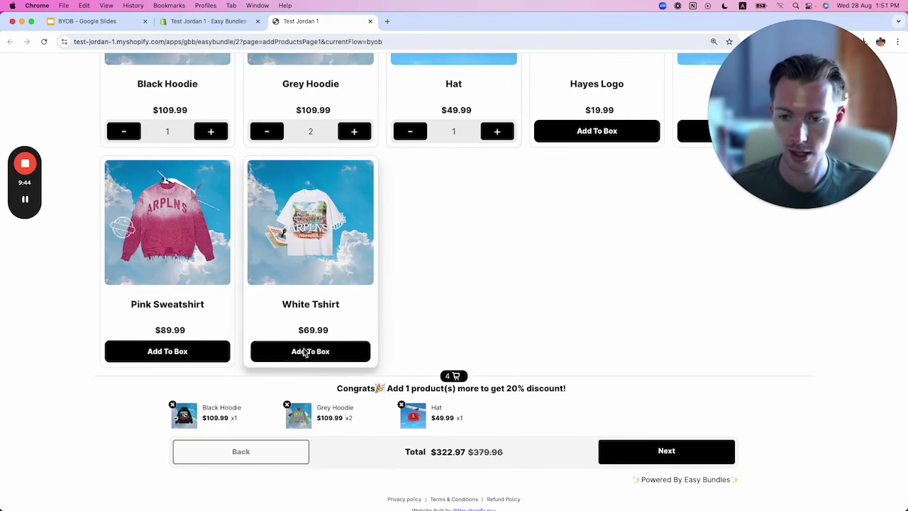
left_click(298, 351)
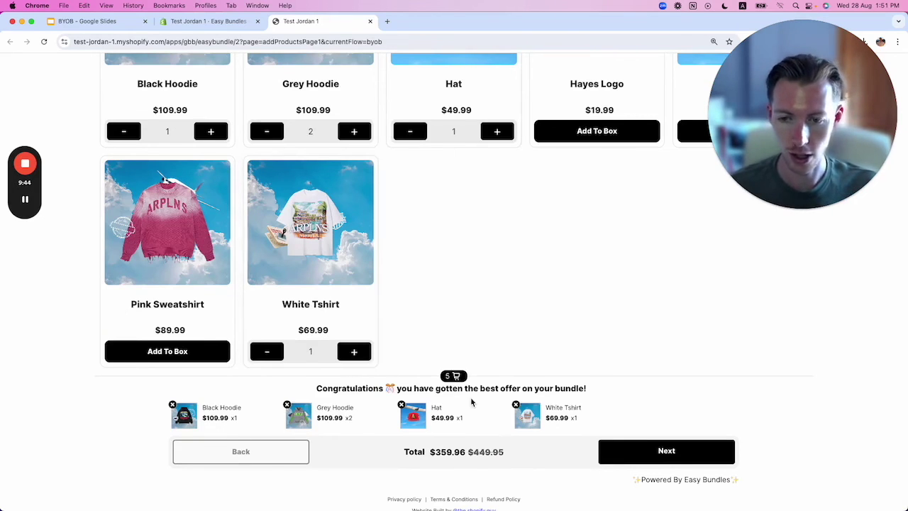
Step: Reach the storefront review page ($89.99 discount, $359.96 total), then return to the bundle admin
left_click(679, 456)
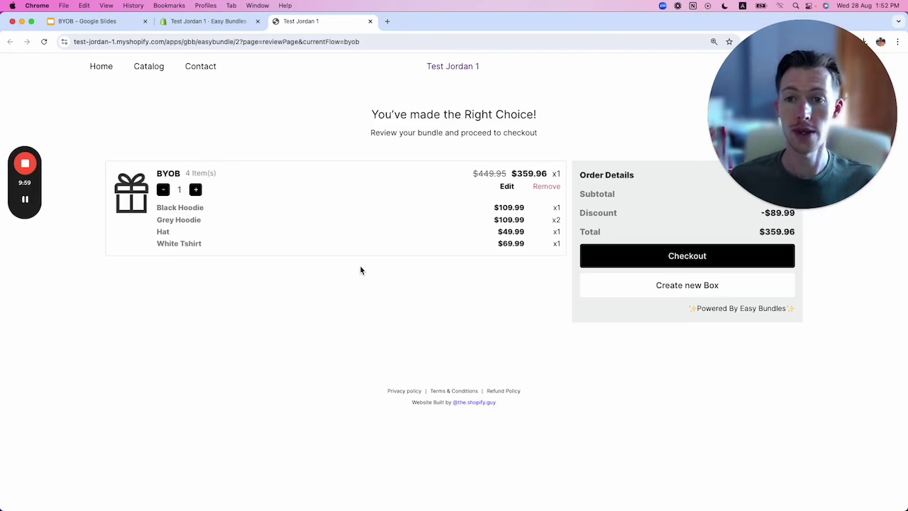
left_click(225, 24)
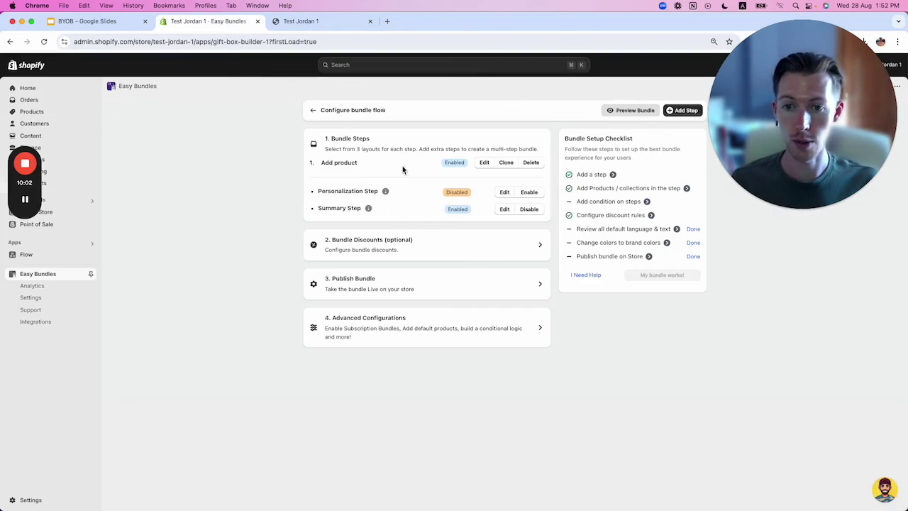